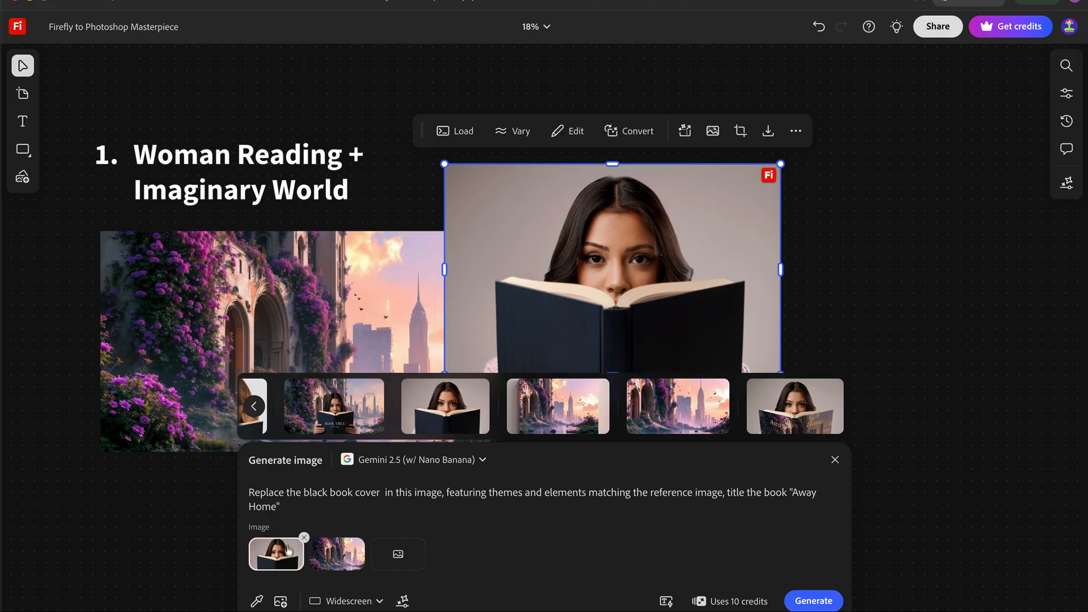
# Export the purple-flowered fantasy landscape image from the board as a PNG file
pyautogui.moveTo(765, 426)
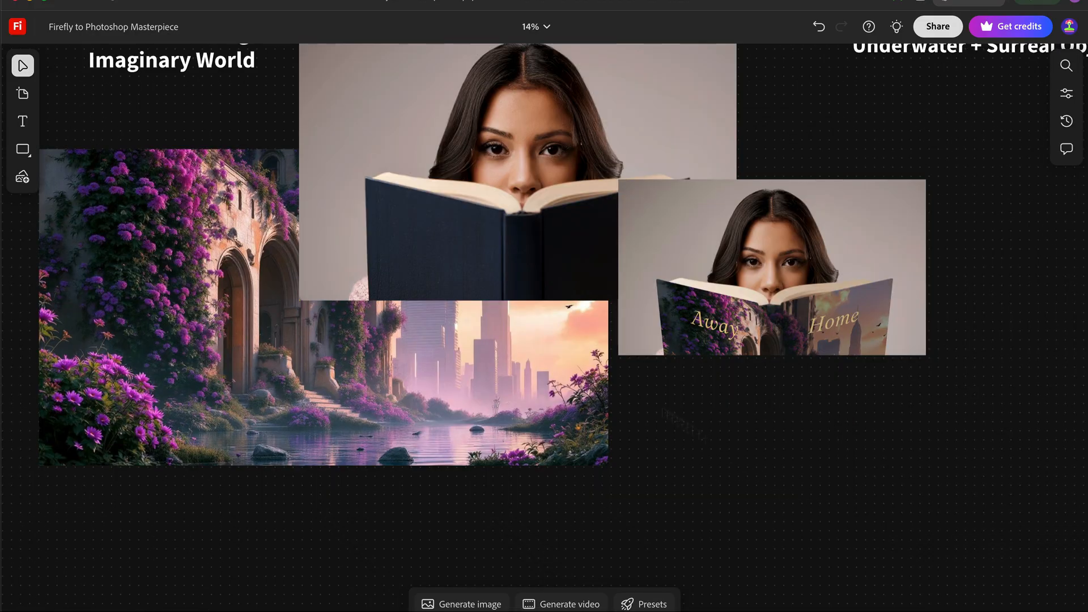
pyautogui.click(532, 357)
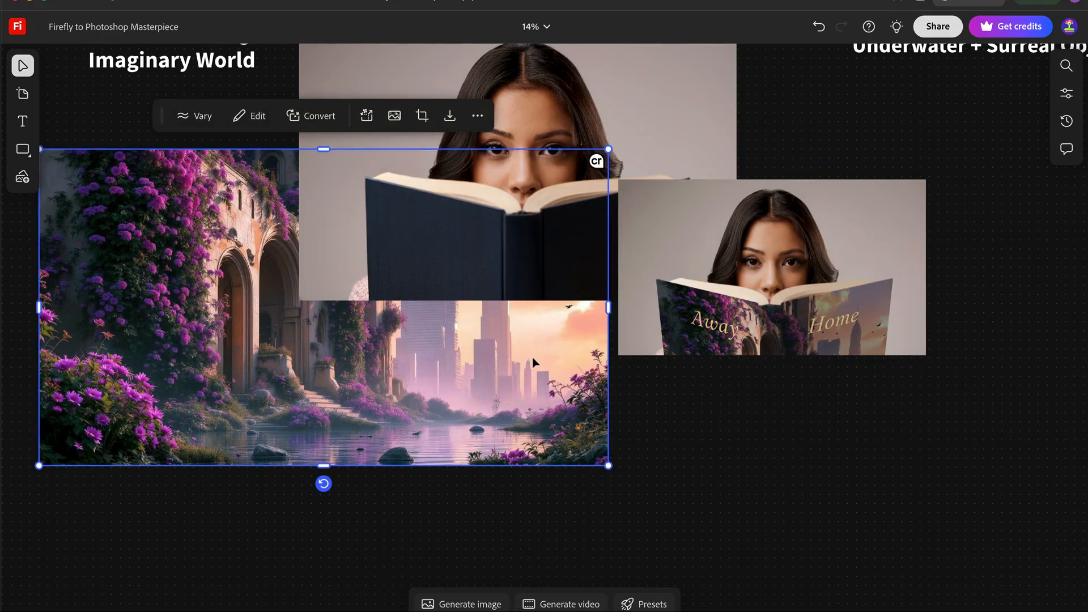
pyautogui.hscroll(-4, 532, 357)
pyautogui.scroll(2, 532, 357)
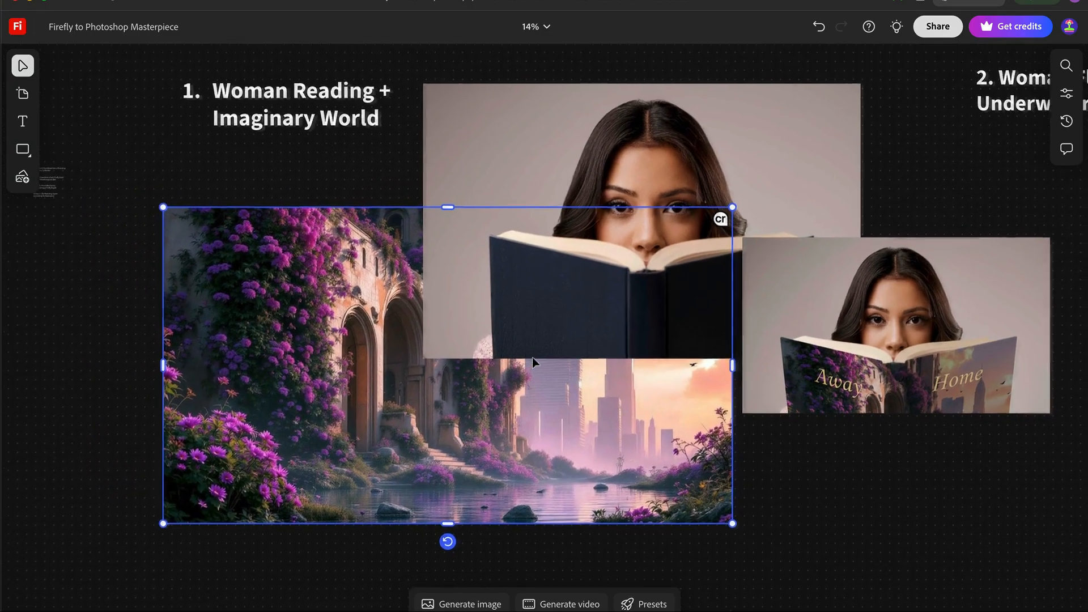
pyautogui.hscroll(3, 532, 357)
pyautogui.scroll(-1, 532, 357)
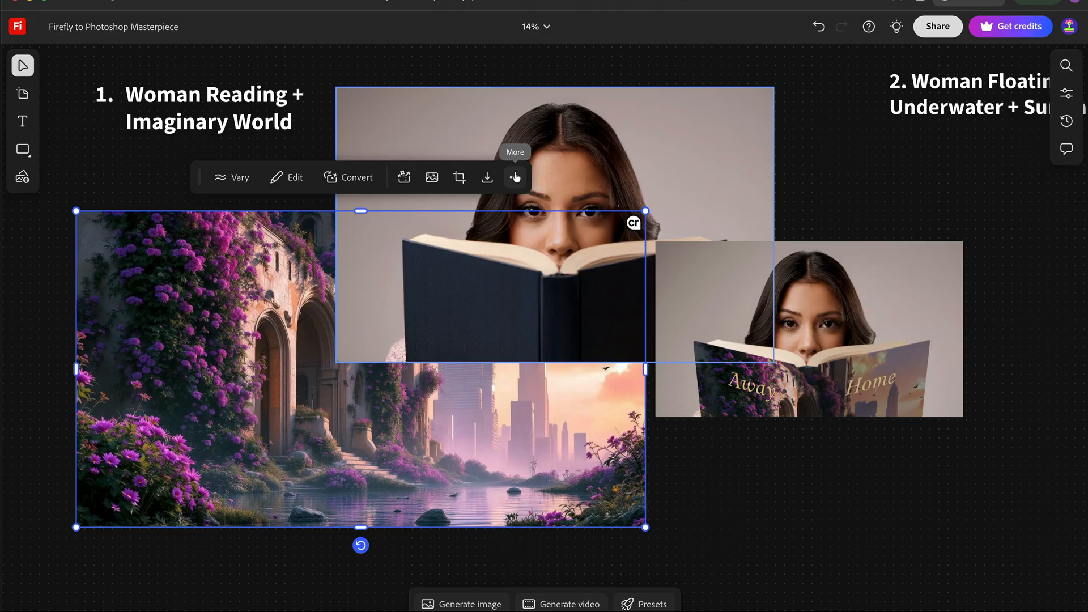
pyautogui.click(487, 177)
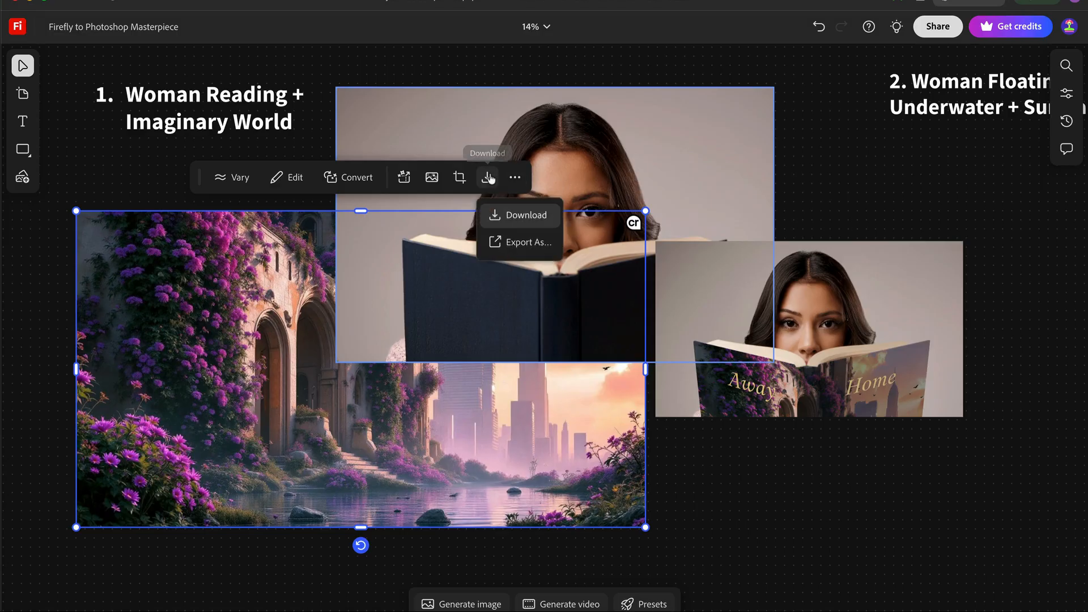
pyautogui.click(508, 244)
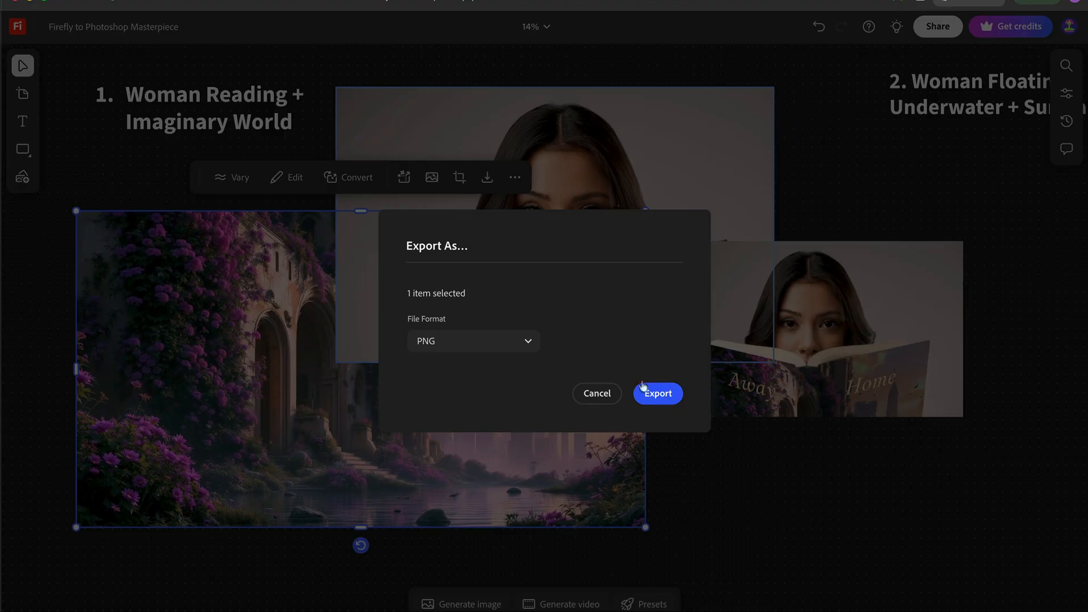
pyautogui.click(526, 345)
pyautogui.click(615, 338)
pyautogui.click(656, 393)
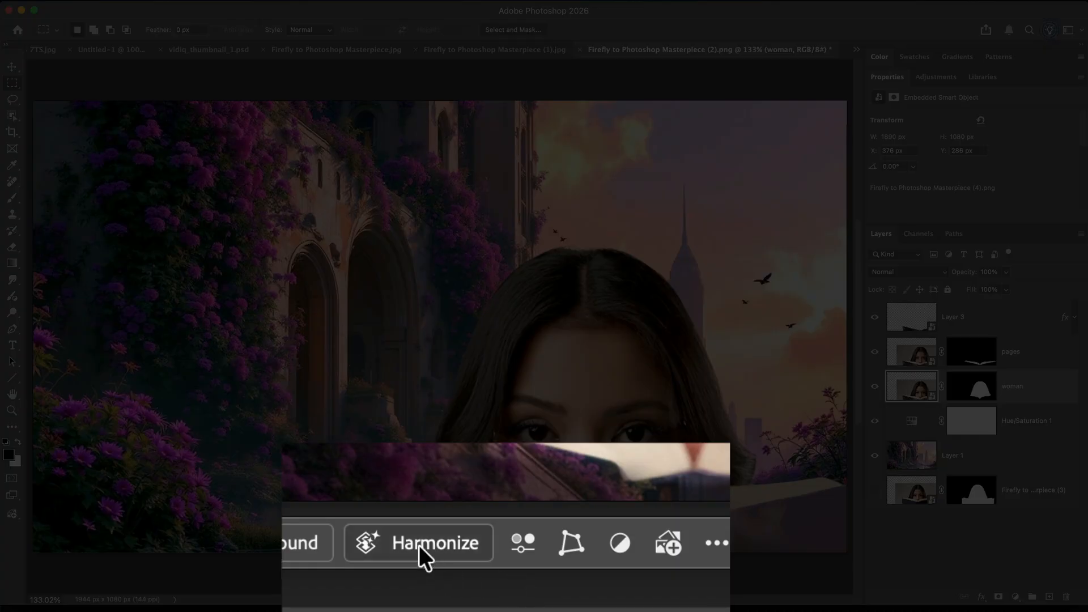
# Switch to Photoshop and harmonize the woman layer with the landscape background
pyautogui.click(419, 543)
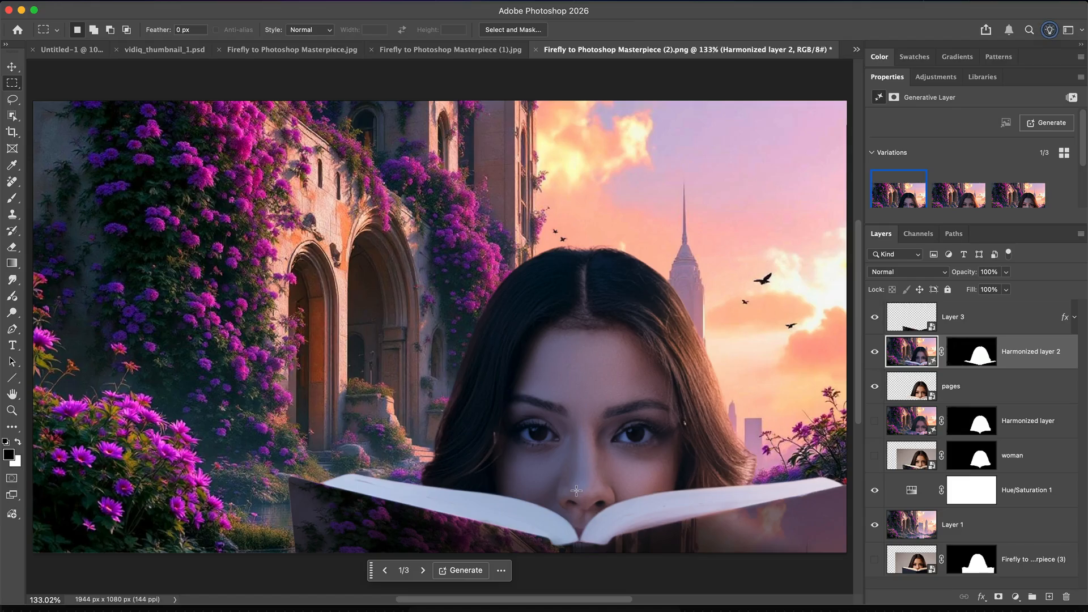
# Compare the three variations of Harmonized layer 2, select the second one and generate more variations
pyautogui.click(959, 192)
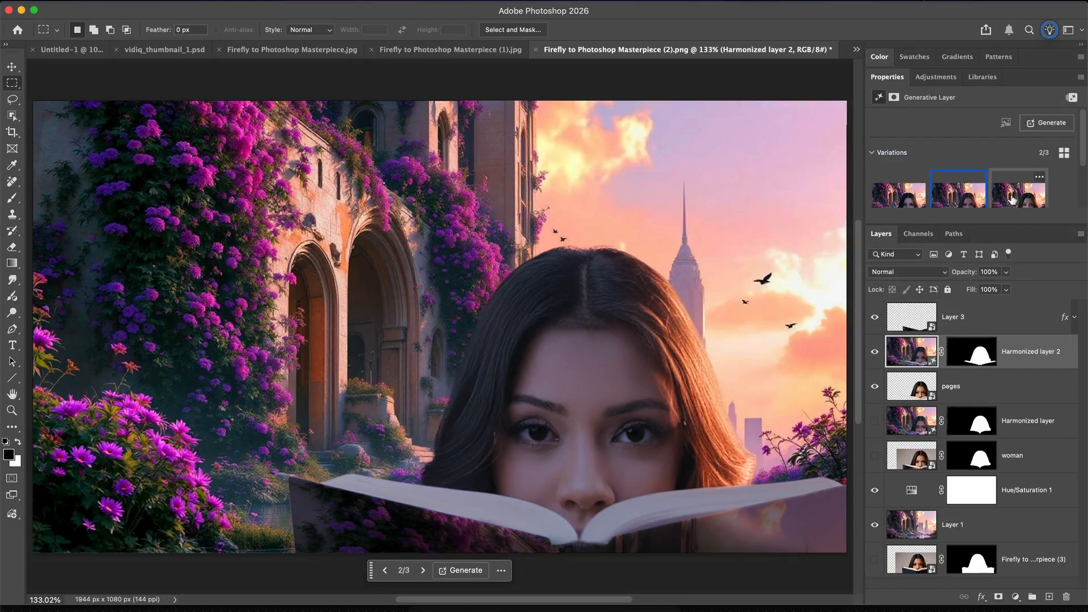
pyautogui.click(1014, 197)
pyautogui.moveTo(1013, 198)
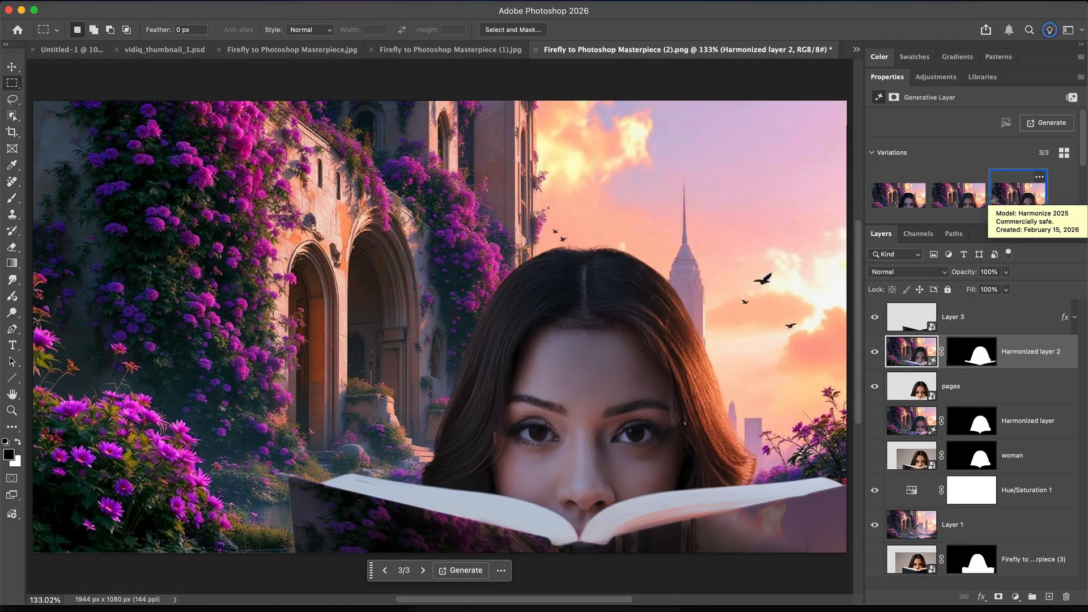
pyautogui.click(952, 198)
pyautogui.click(894, 197)
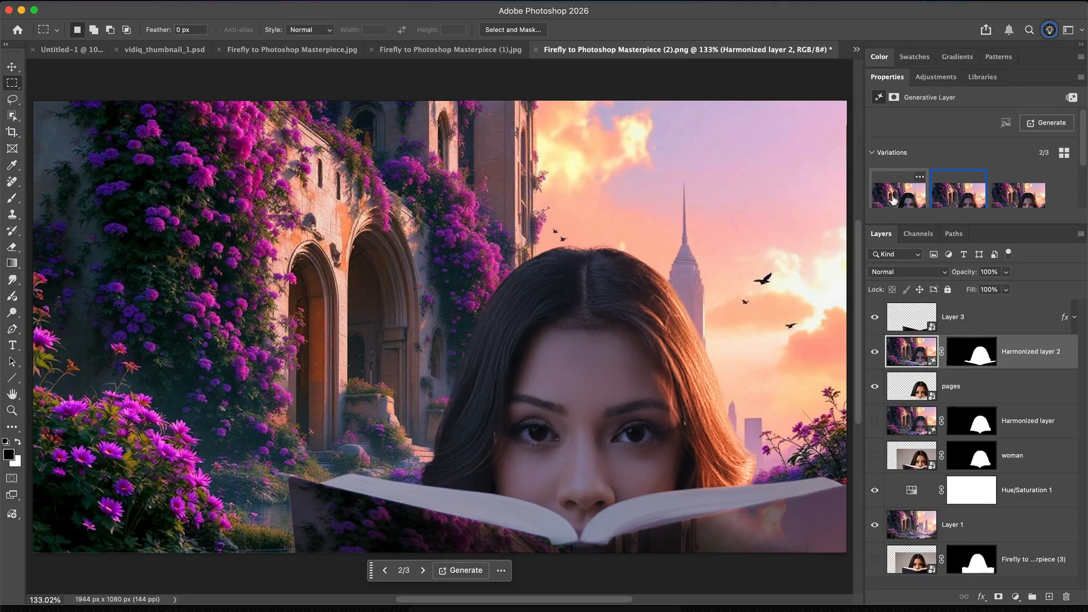
pyautogui.click(948, 198)
pyautogui.click(1052, 125)
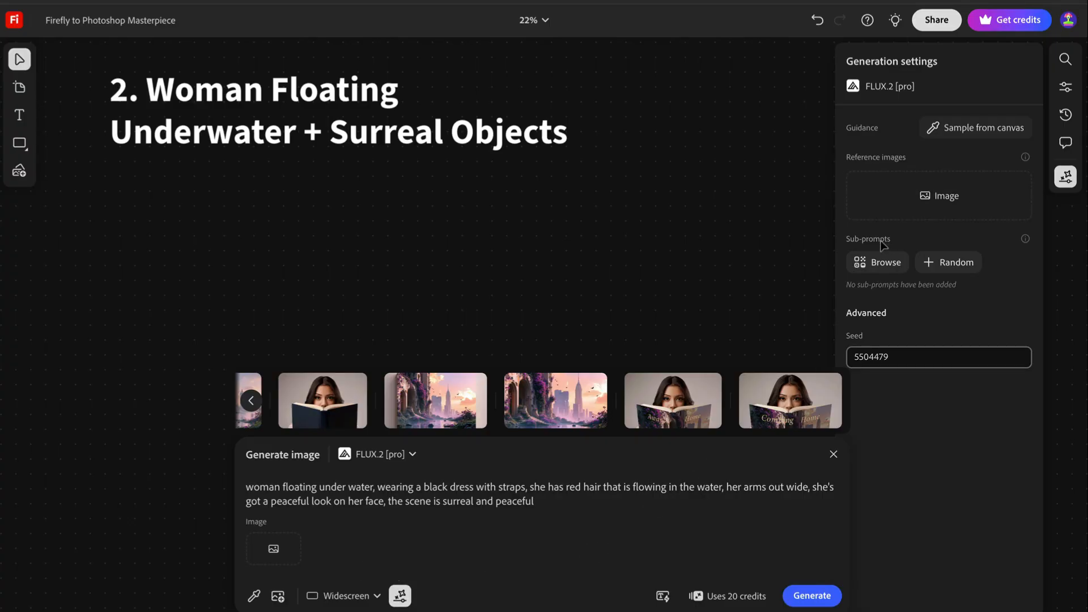
# Switch to Firefly and browse the sub-prompts for the underwater woman image prompt
pyautogui.click(882, 263)
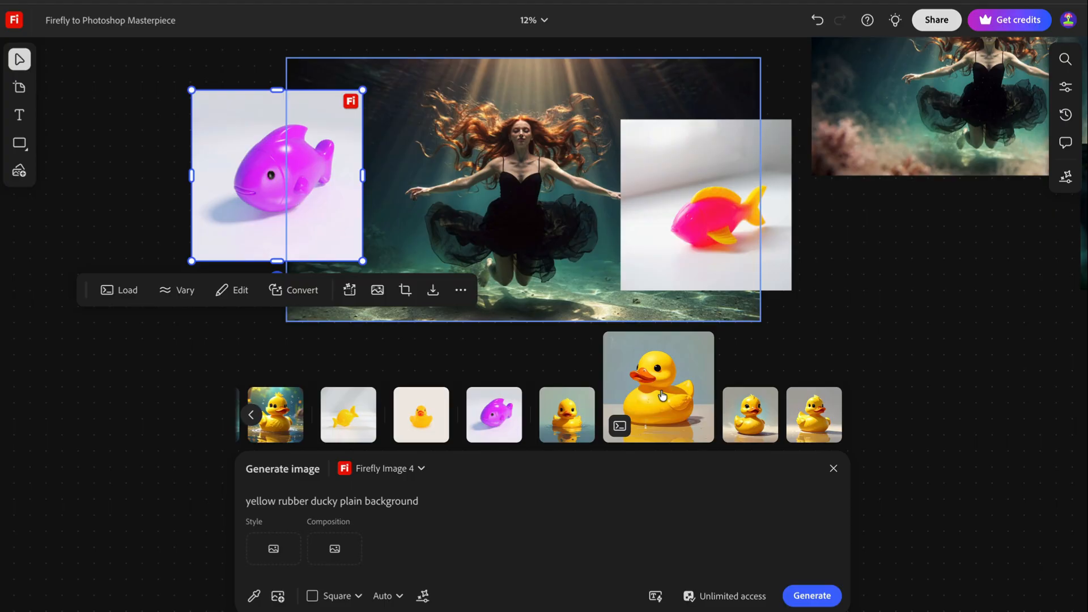
# Place the generated yellow rubber duck with the grey-blue backdrop on the board near the underwater woman and toy fish images
pyautogui.moveTo(662, 396); pyautogui.dragTo(903, 271)
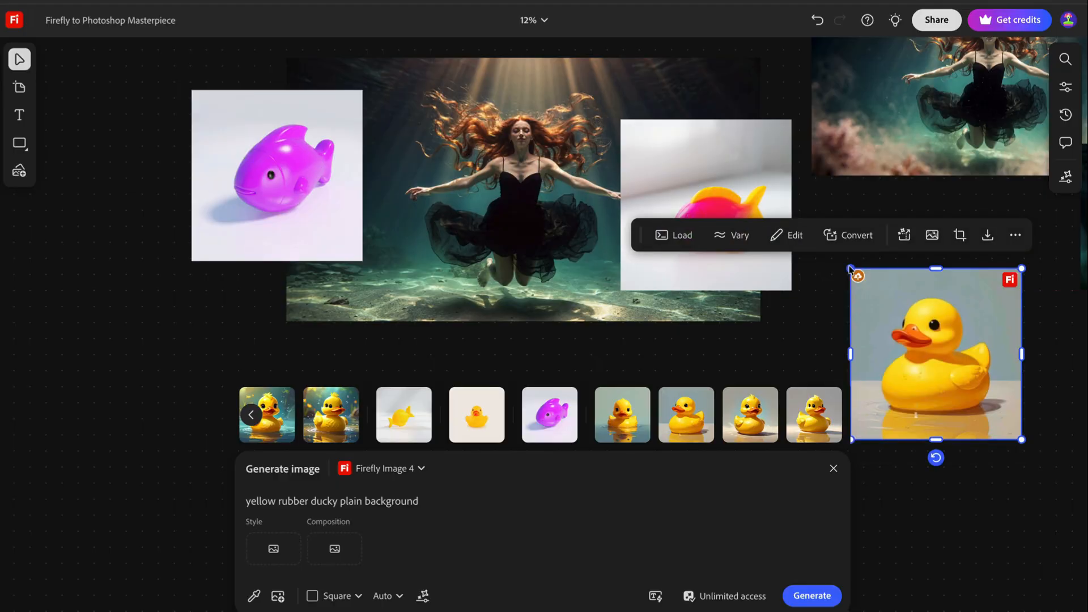
pyautogui.scroll(5, 850, 270)
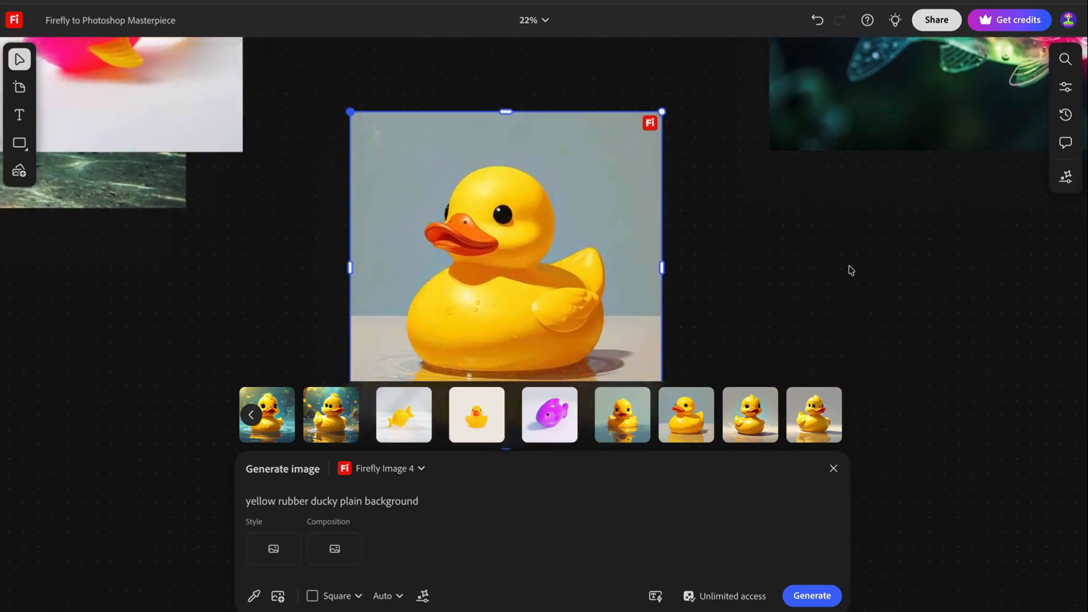
pyautogui.scroll(-2, 850, 270)
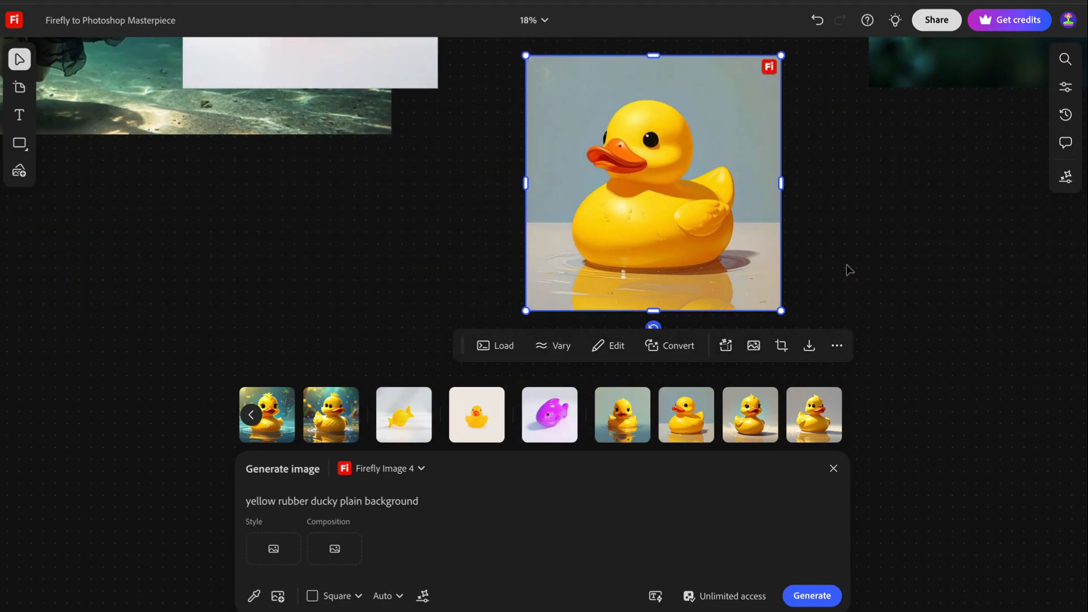
# Convert the placed rubber duck image to a 3D object
pyautogui.click(802, 298)
pyautogui.click(652, 226)
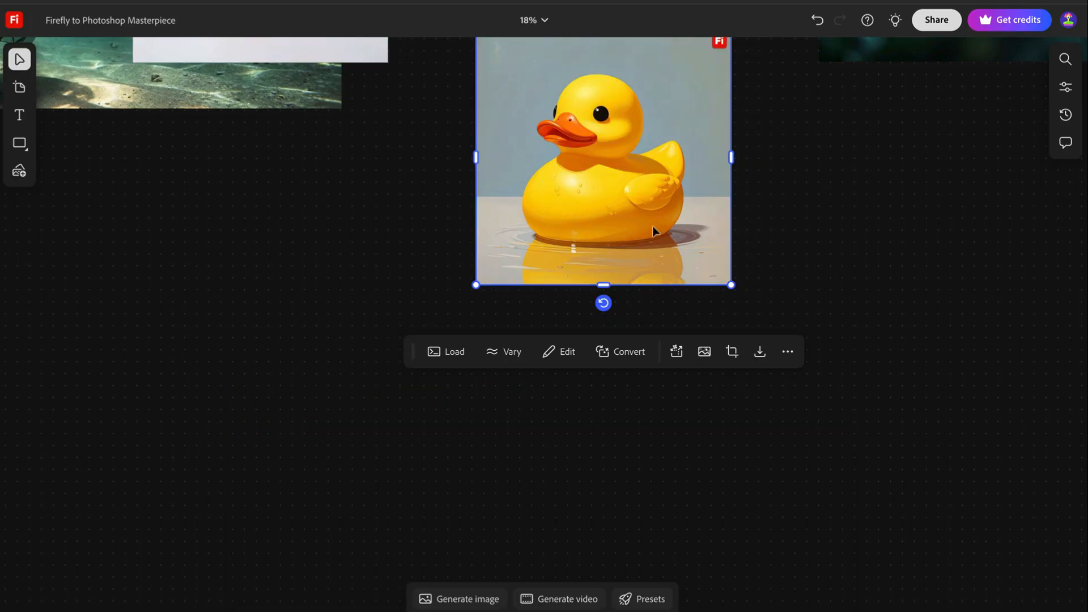
pyautogui.click(623, 351)
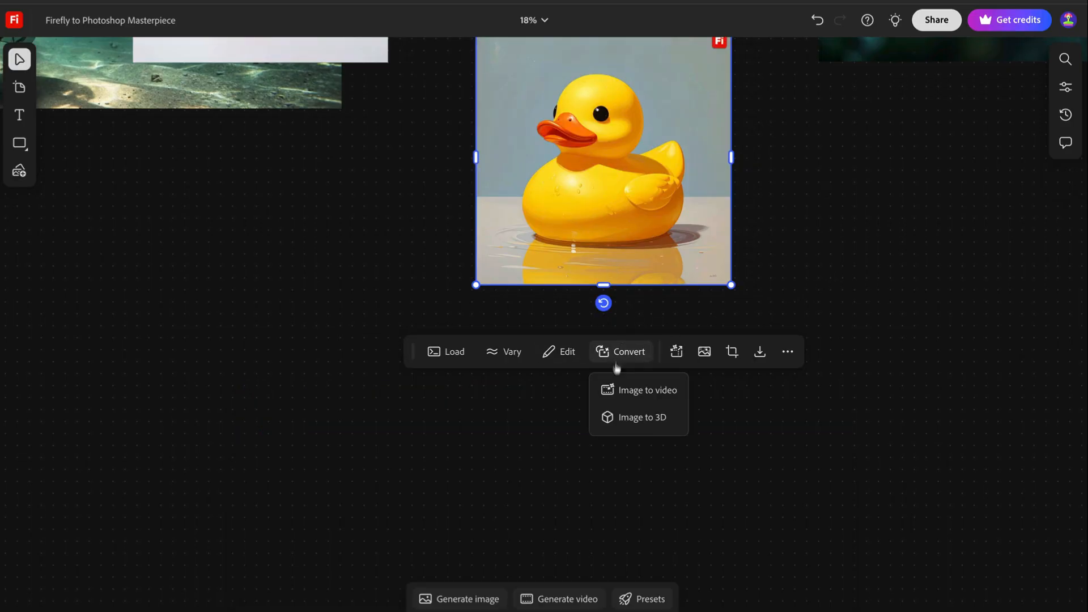
pyautogui.click(618, 418)
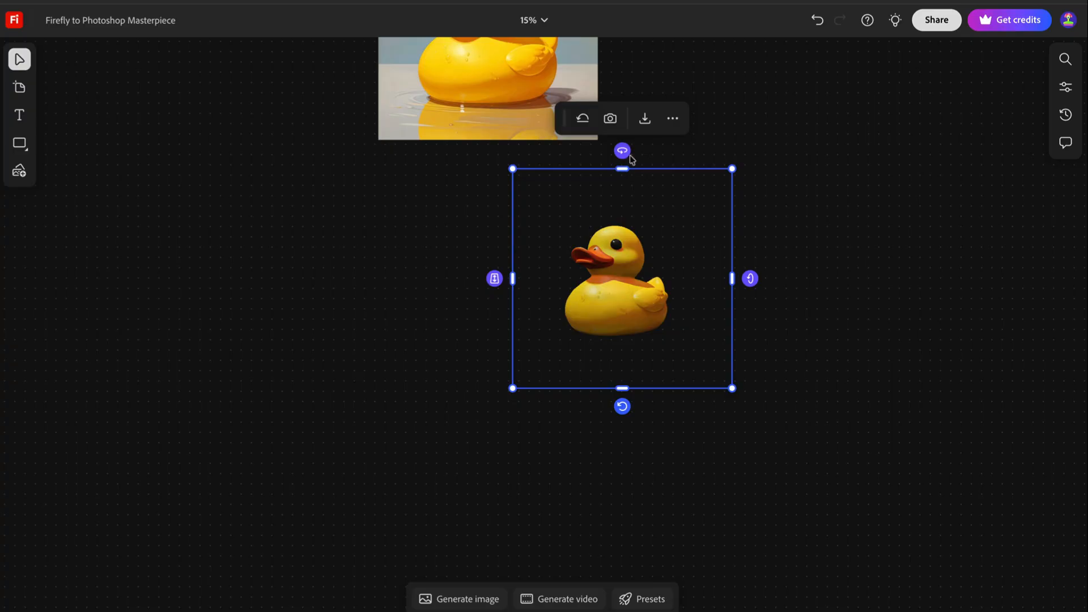
# Rotate the 3D rubber duck to change its viewing angle
pyautogui.moveTo(623, 151)
pyautogui.mouseDown()
pyautogui.moveTo(637, 150)
pyautogui.moveTo(625, 151)
pyautogui.mouseUp()
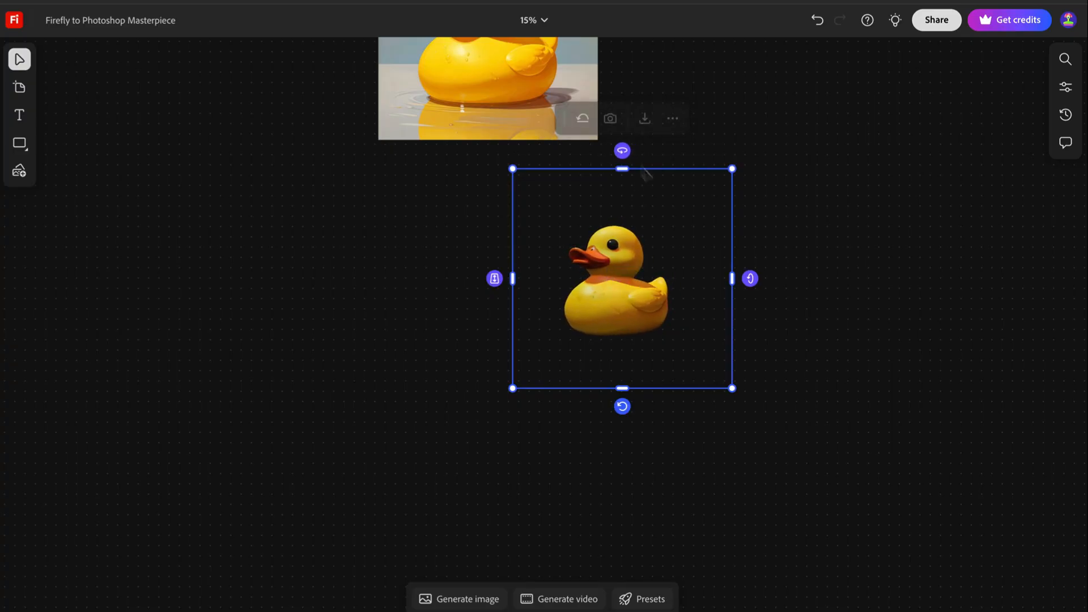
pyautogui.moveTo(749, 279); pyautogui.dragTo(697, 175)
pyautogui.click(442, 334)
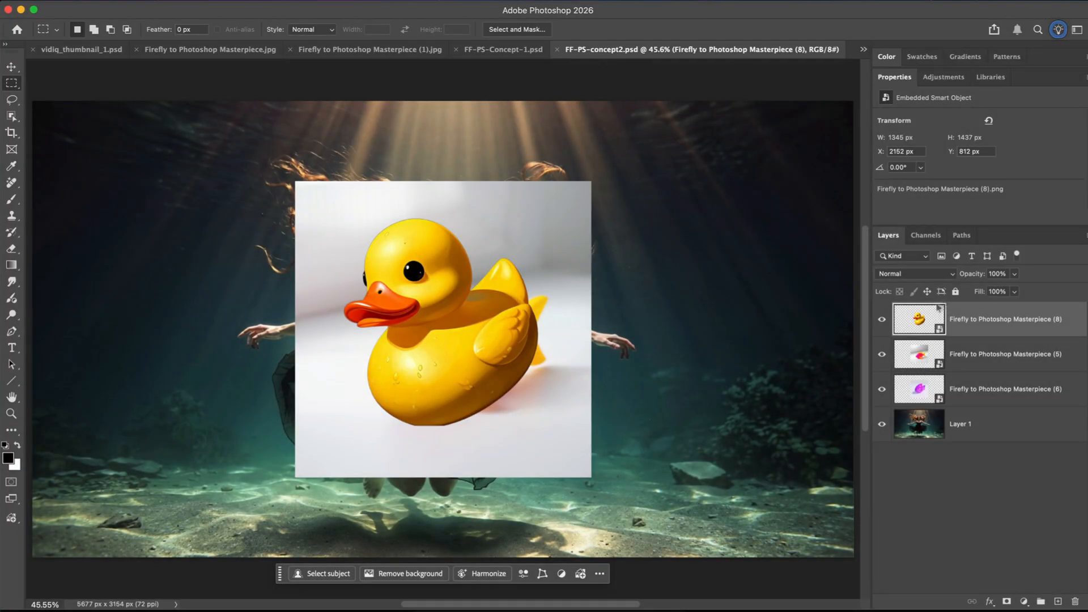
# Switch to Photoshop, hide the duck and both fish layers, and make the purple fish layer visible again
pyautogui.moveTo(881, 322); pyautogui.dragTo(881, 389)
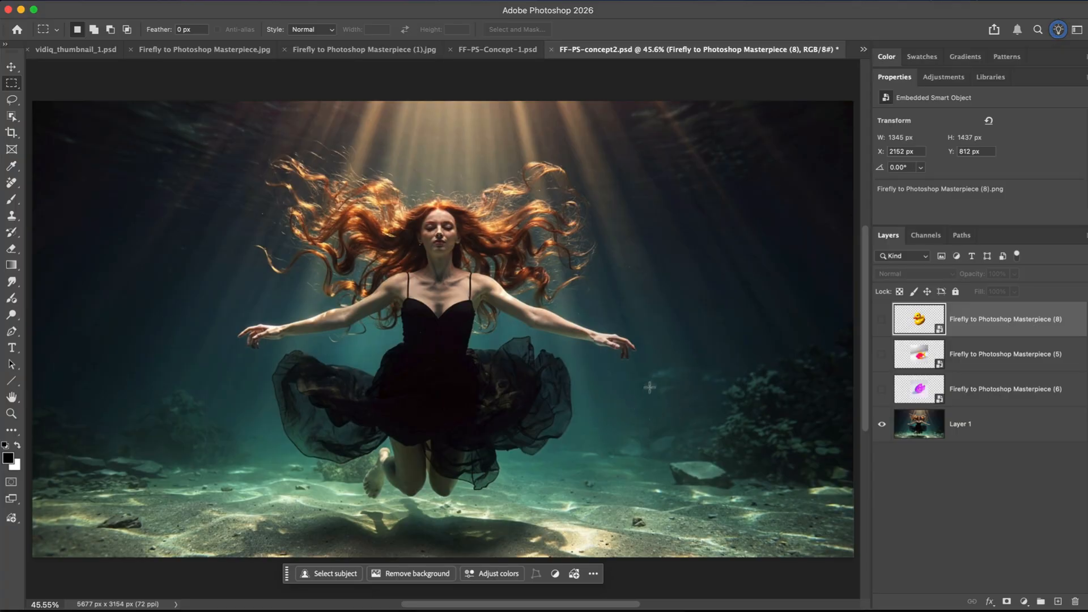
pyautogui.click(882, 390)
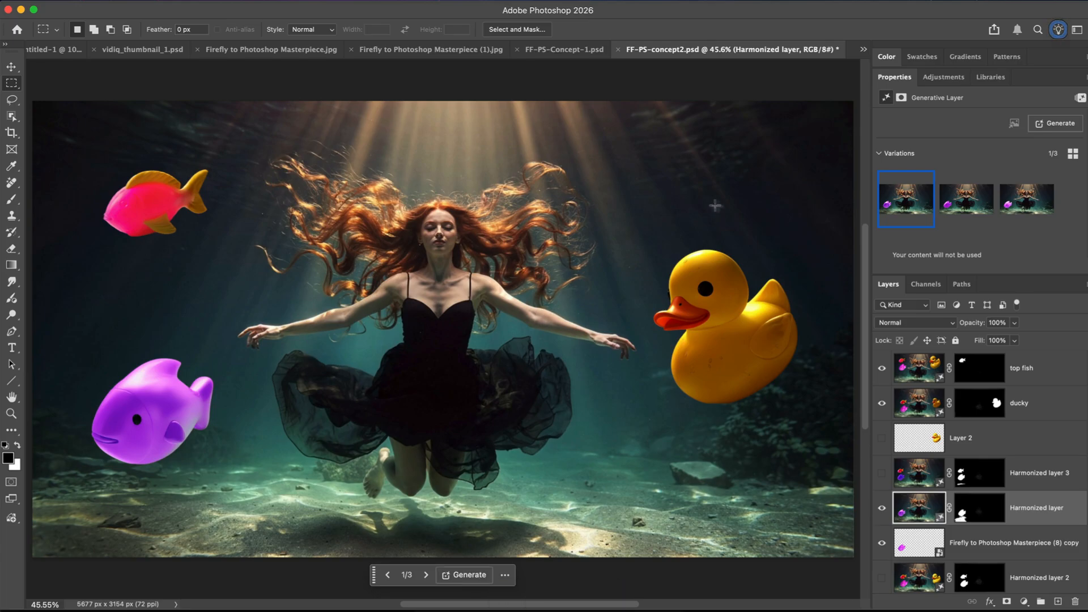
pyautogui.moveTo(988, 200)
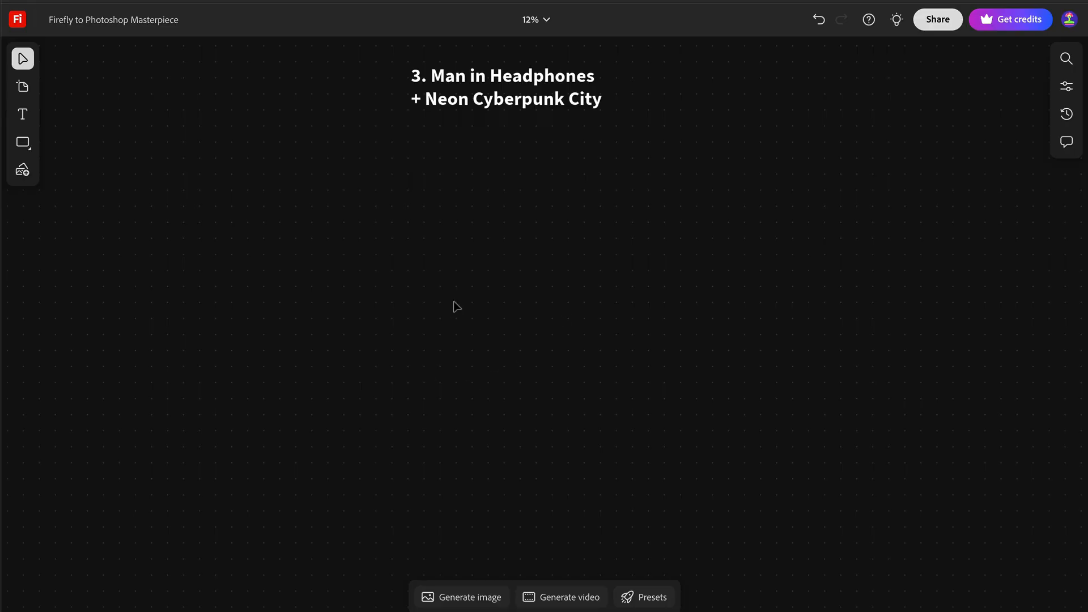
pyautogui.scroll(3, 468, 262)
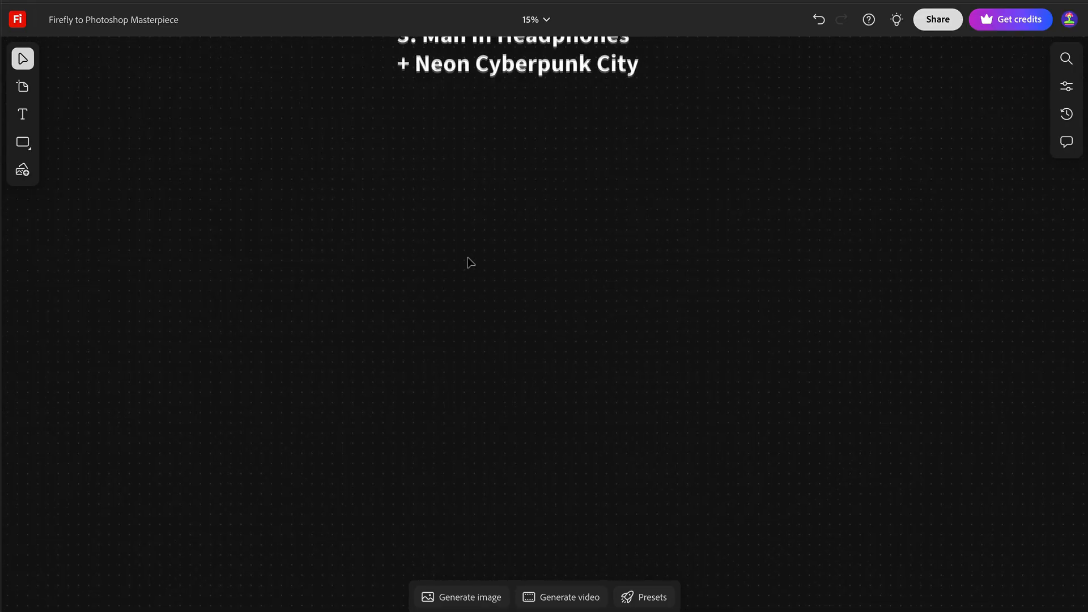
pyautogui.scroll(2, 468, 262)
pyautogui.scroll(2, 471, 263)
pyautogui.scroll(2, 470, 262)
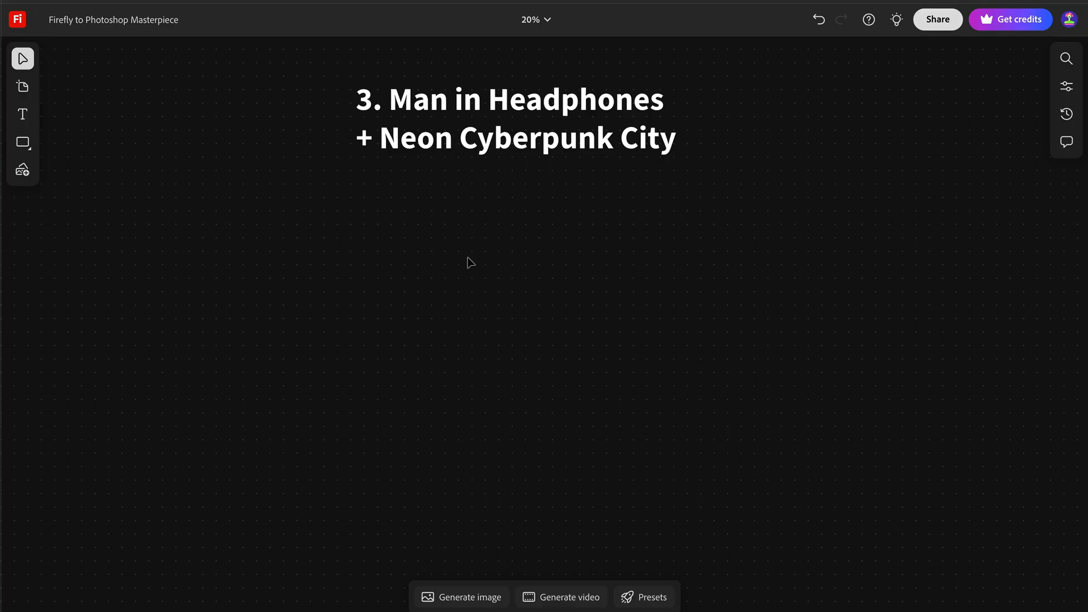
pyautogui.scroll(-3, 401, 353)
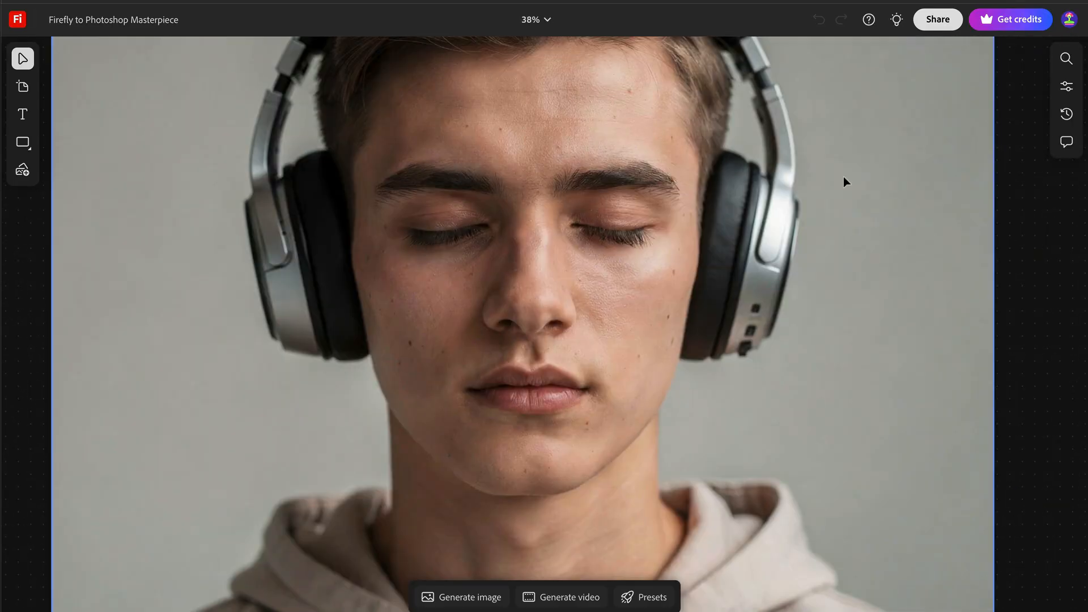
# Switch the original headphones portrait in Firefly to the Remove edit and brush over a small area of it
pyautogui.scroll(-1, 844, 182)
pyautogui.hscroll(-1, 843, 182)
pyautogui.click(642, 577)
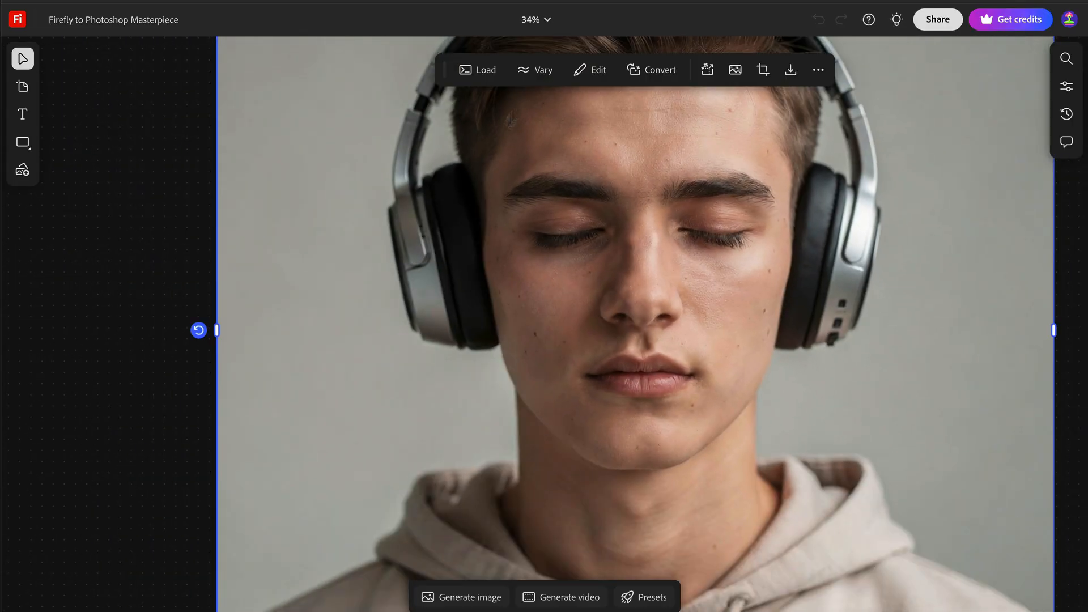
pyautogui.click(590, 69)
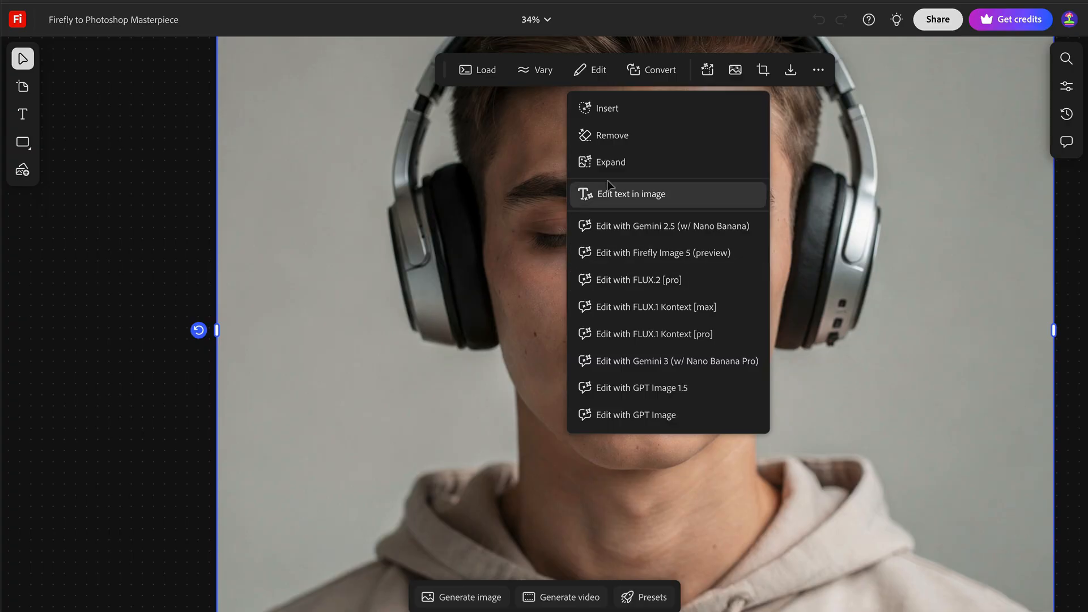
pyautogui.click(610, 141)
pyautogui.moveTo(633, 134)
pyautogui.mouseDown()
pyautogui.moveTo(669, 85)
pyautogui.moveTo(715, 113)
pyautogui.moveTo(515, 161)
pyautogui.moveTo(539, 138)
pyautogui.moveTo(633, 112)
pyautogui.mouseUp()
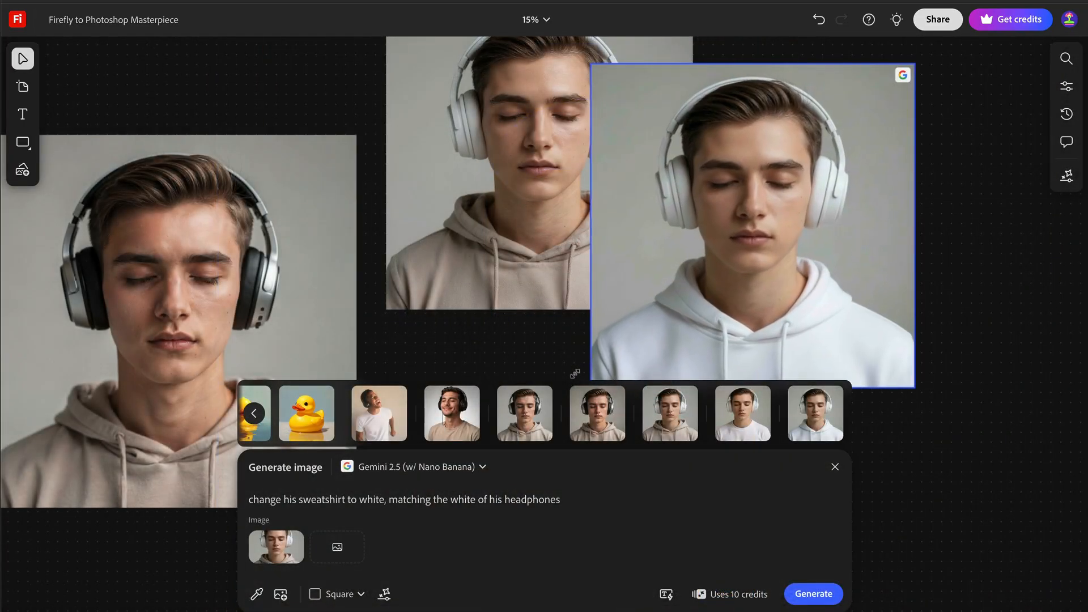
# Dismiss the image generation prompt and move the white-hoodie portrait slightly away from the beige-hoodie version
pyautogui.click(991, 315)
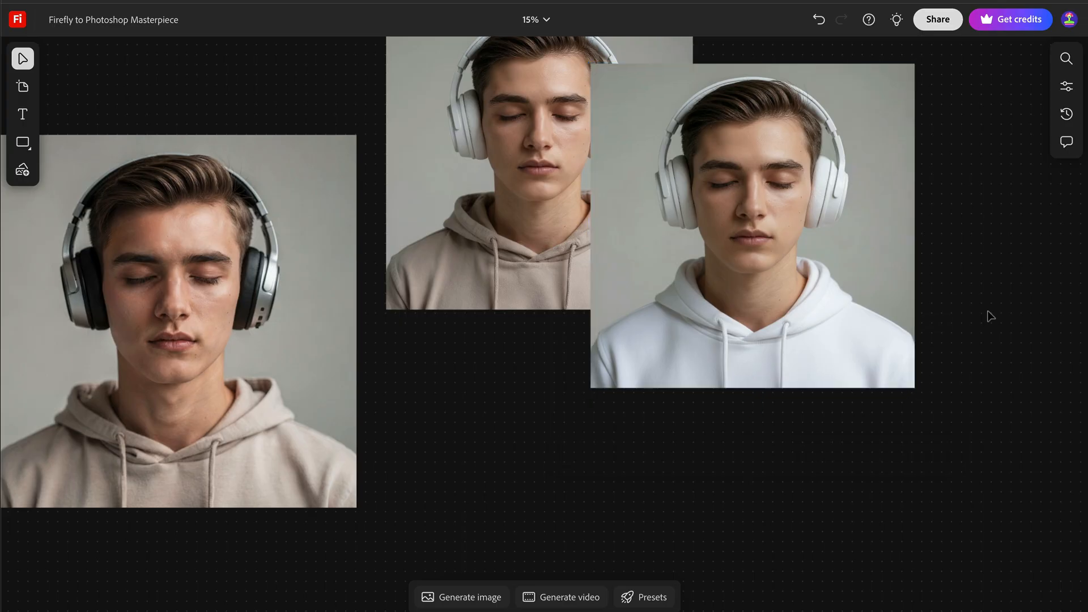
pyautogui.moveTo(944, 322); pyautogui.dragTo(792, 338)
pyautogui.moveTo(716, 320); pyautogui.dragTo(740, 358)
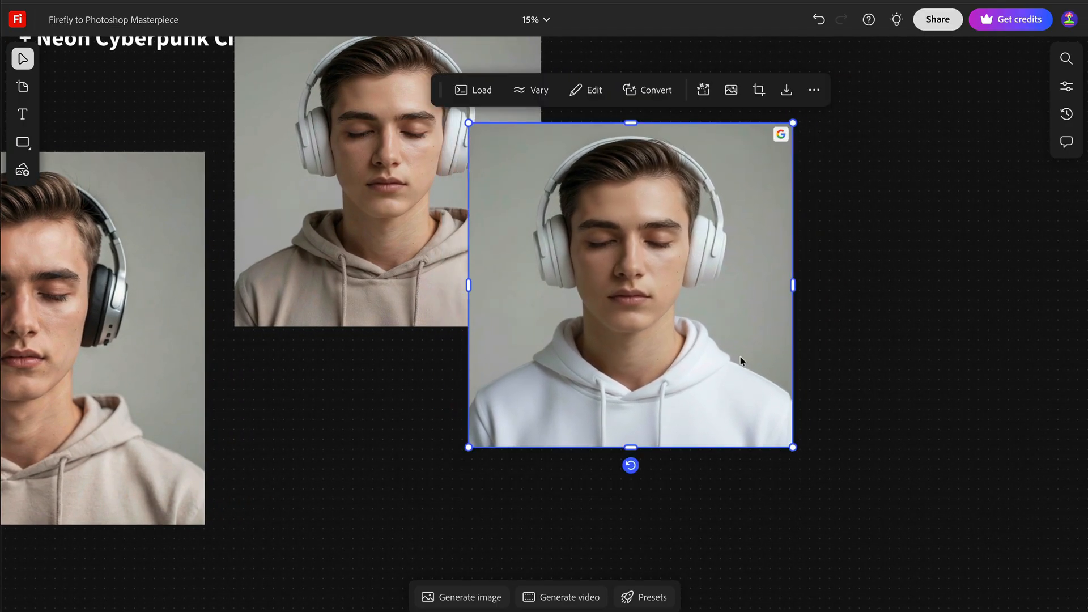
pyautogui.click(884, 234)
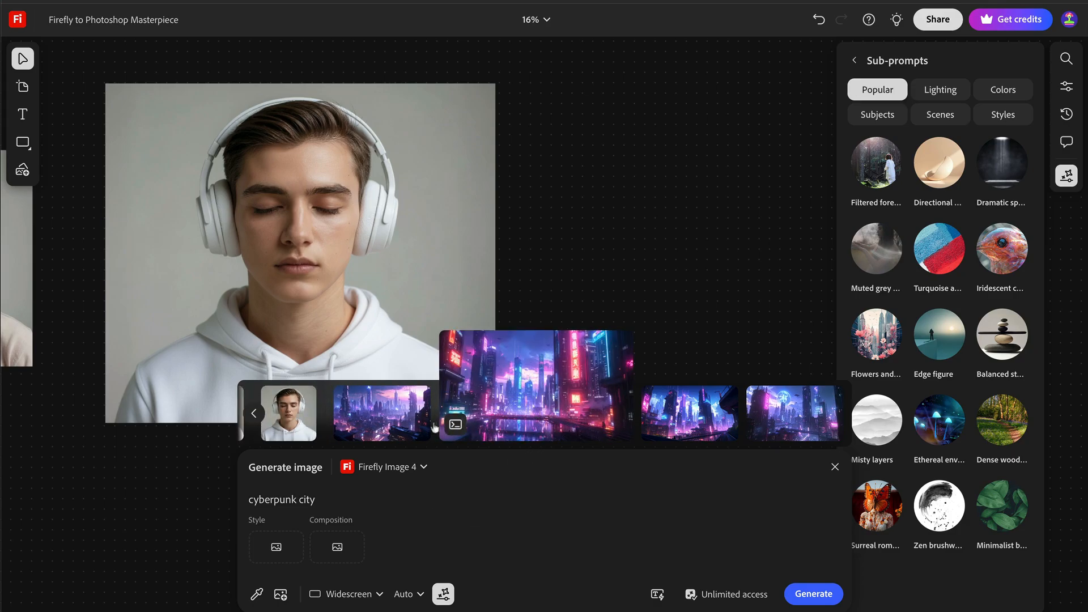
# Compare the generated cyberpunk city images and place the chosen ones on the board, including the glowing-moon skyline and the neon bridge scene
pyautogui.moveTo(417, 431)
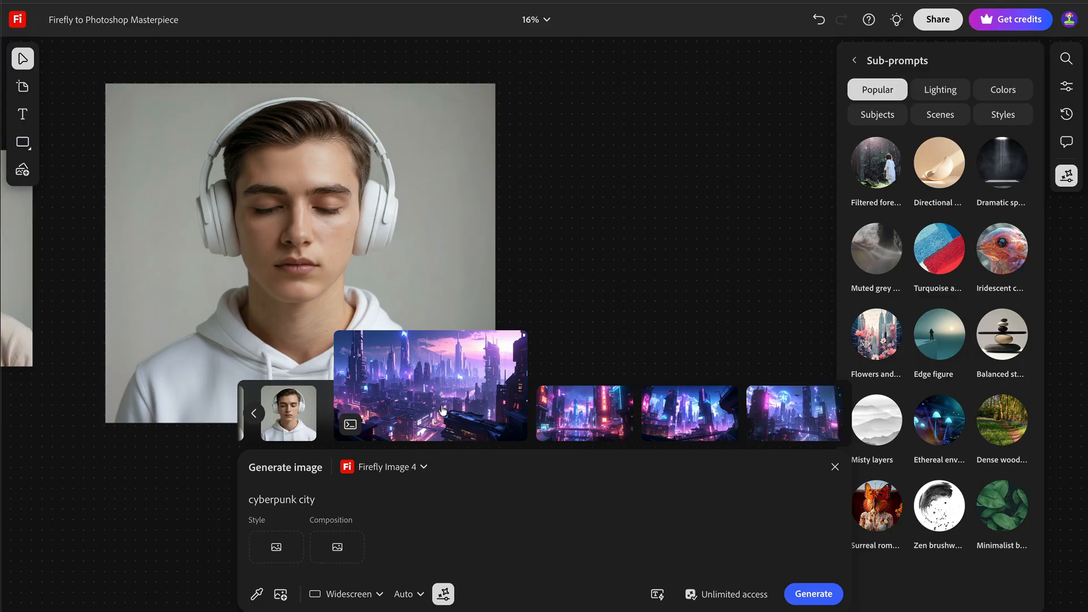
pyautogui.moveTo(613, 409)
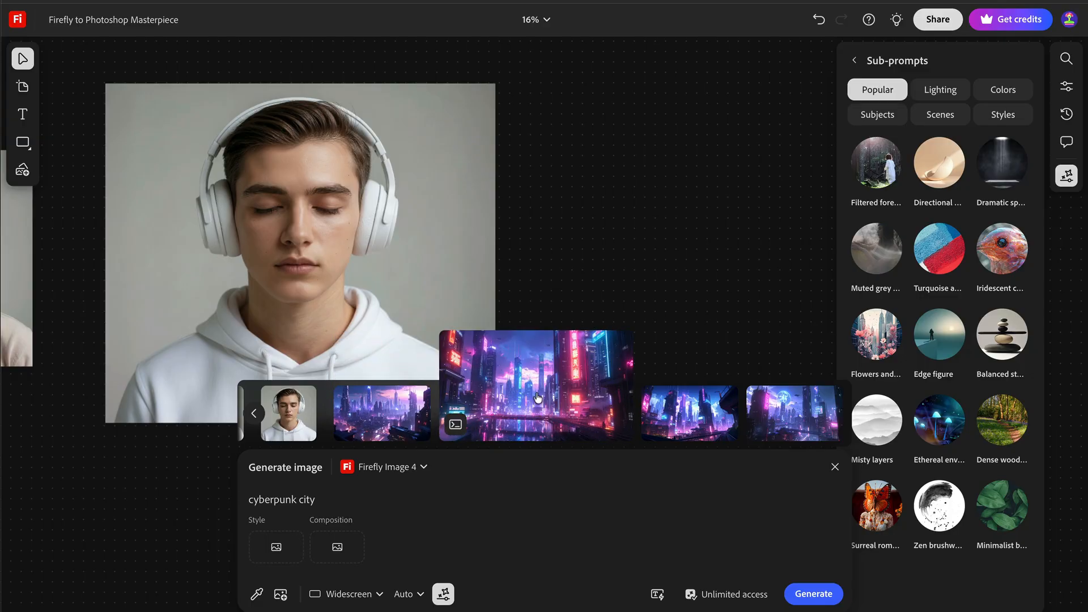
pyautogui.moveTo(671, 408)
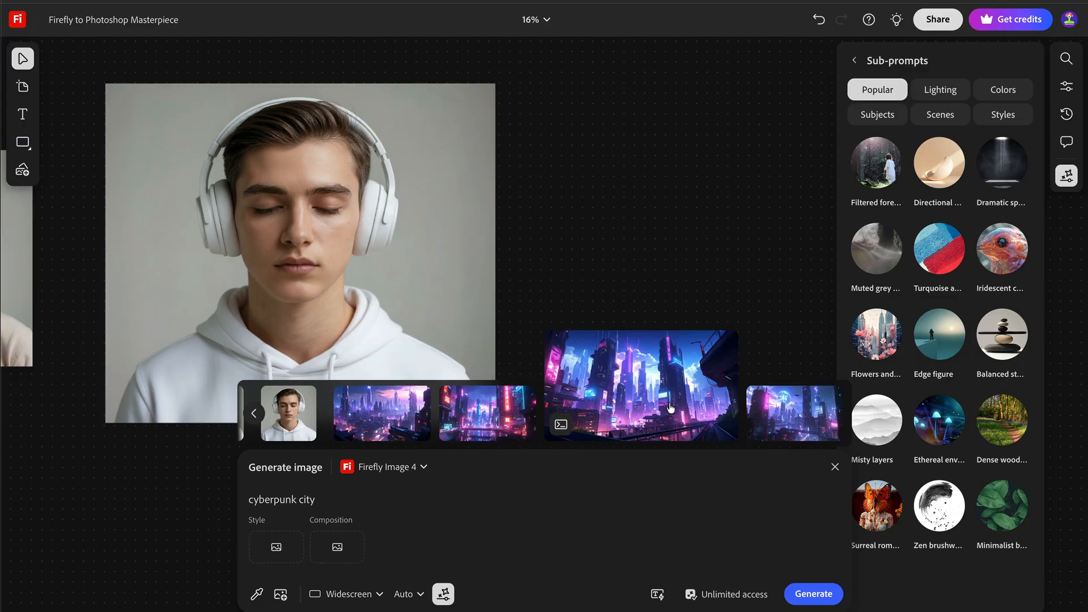
pyautogui.moveTo(777, 404)
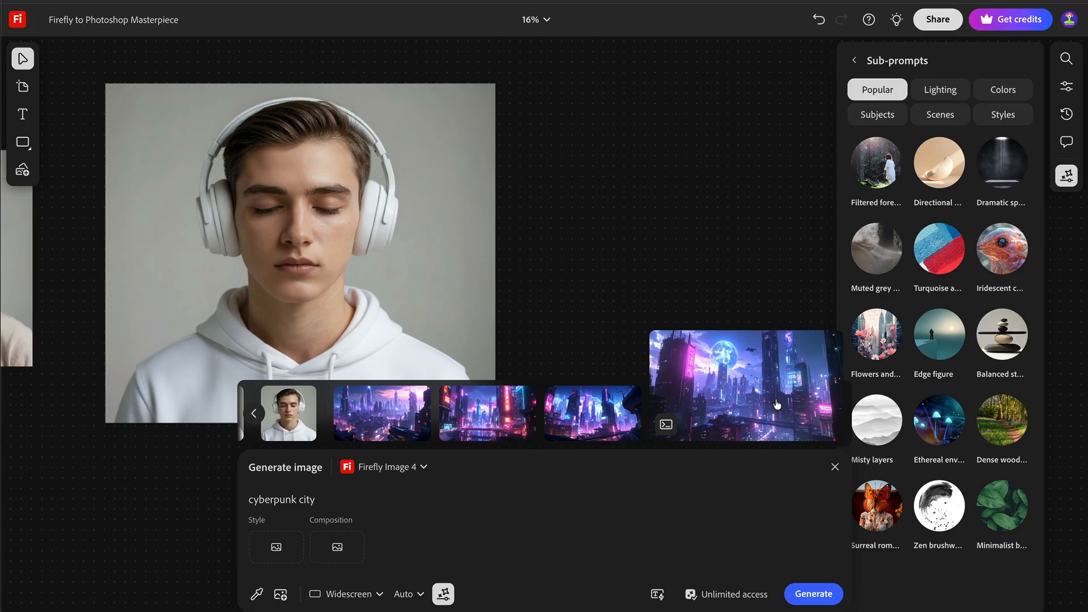
pyautogui.click(757, 400)
pyautogui.moveTo(509, 412)
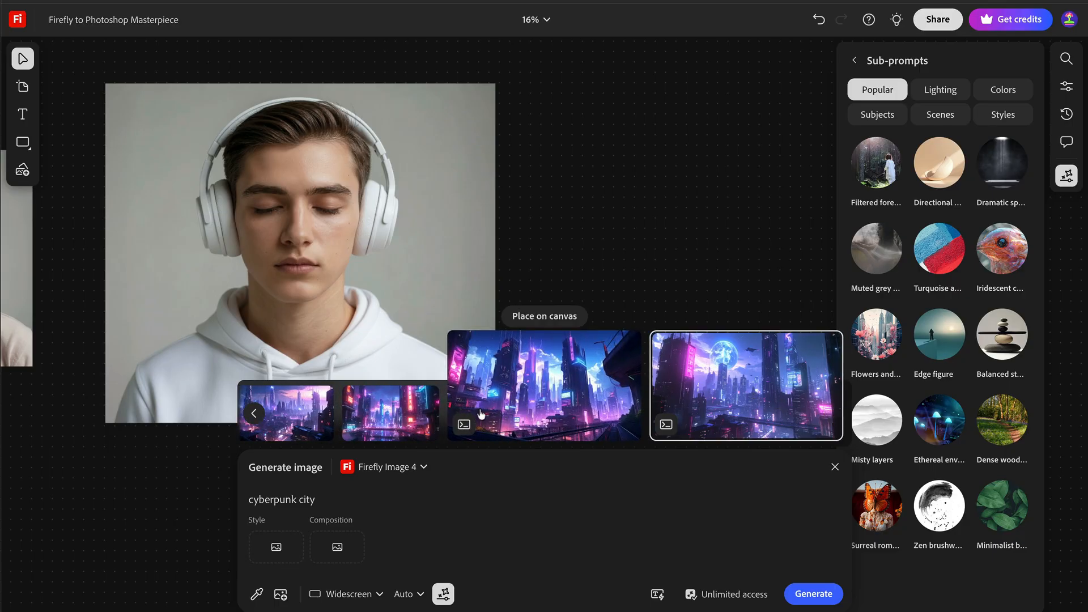
pyautogui.click(418, 419)
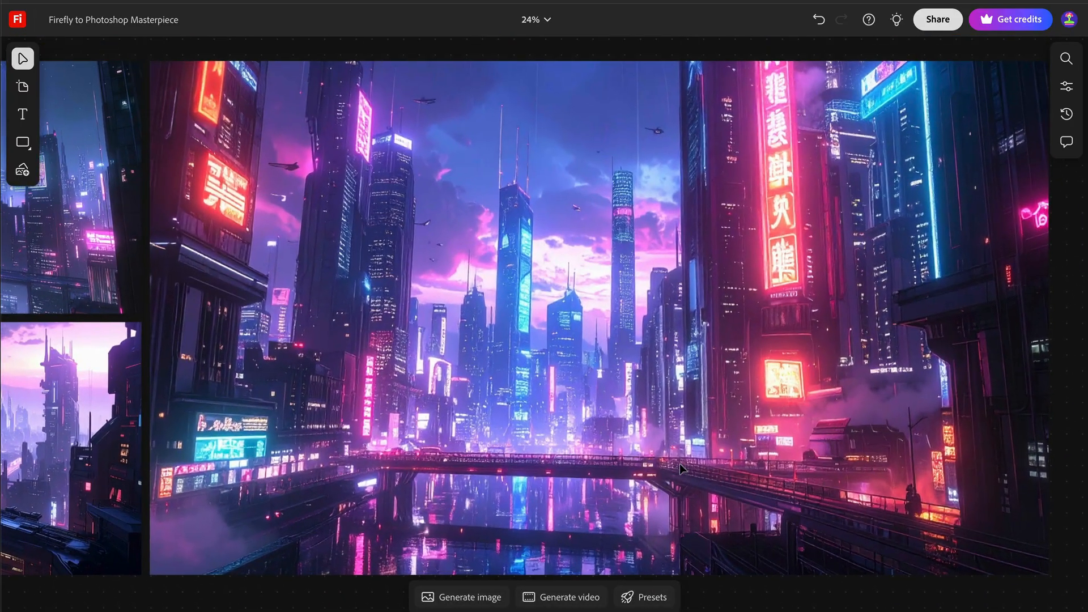
# Examine the placed cyberpunk city backgrounds and the white-hoodie headphones portrait on the board
pyautogui.click(679, 464)
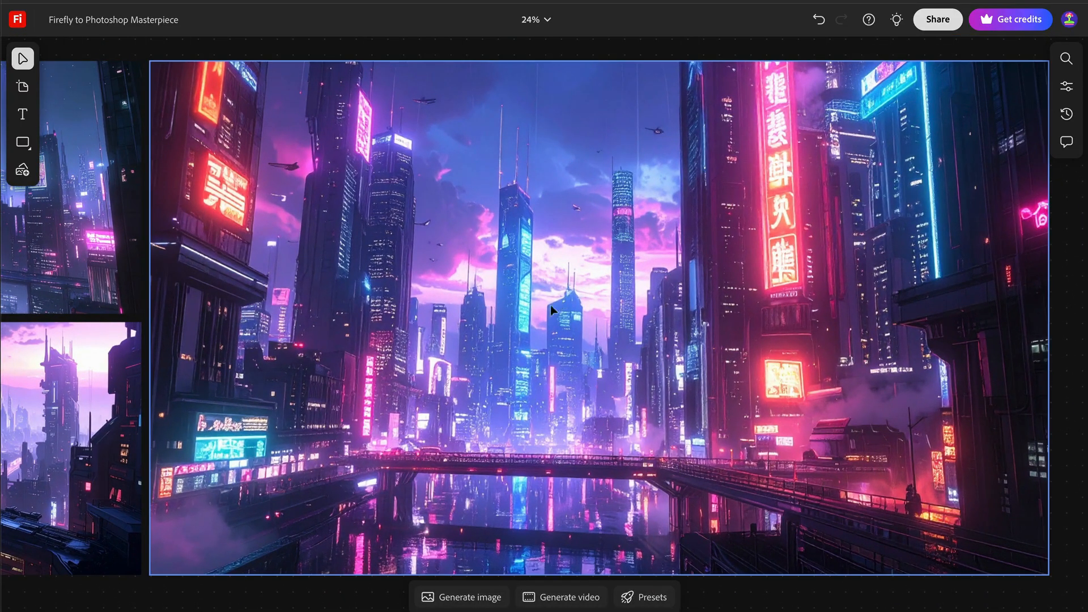
pyautogui.hscroll(-5, 564, 394)
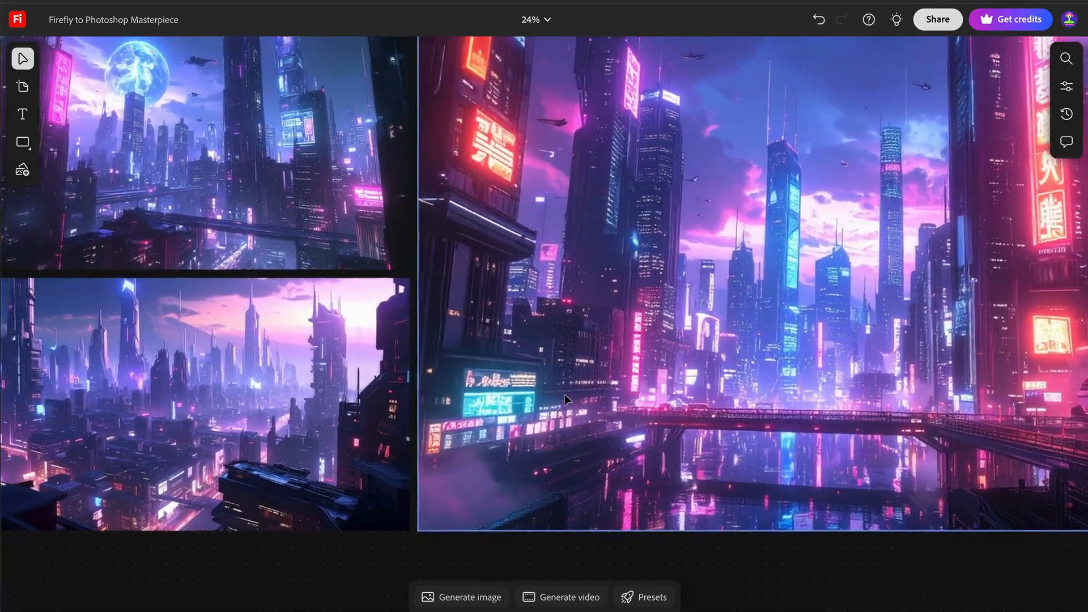
pyautogui.hscroll(-12, 568, 401)
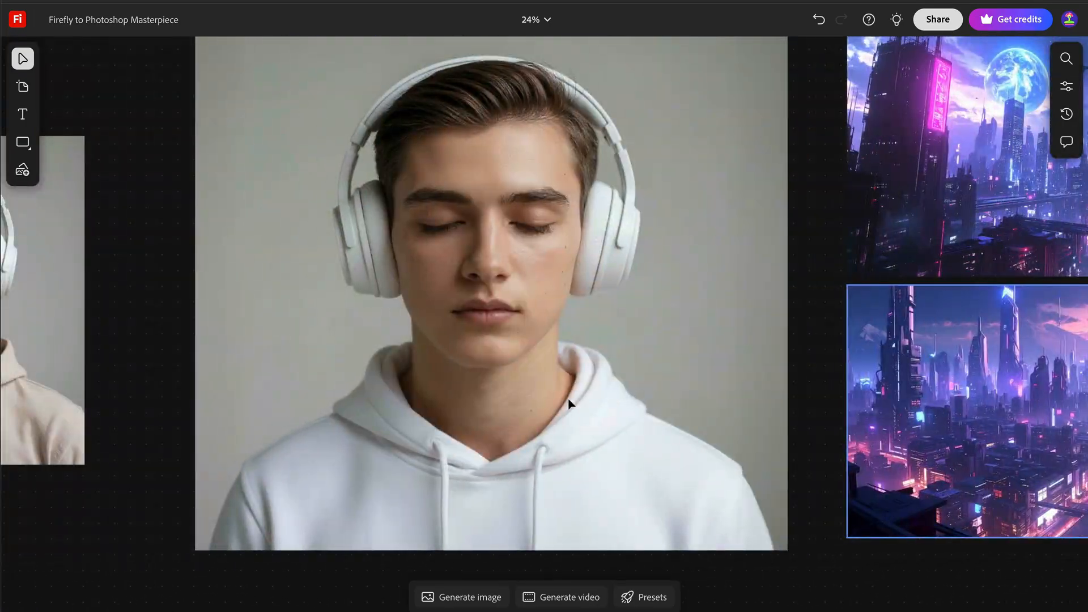
pyautogui.click(569, 403)
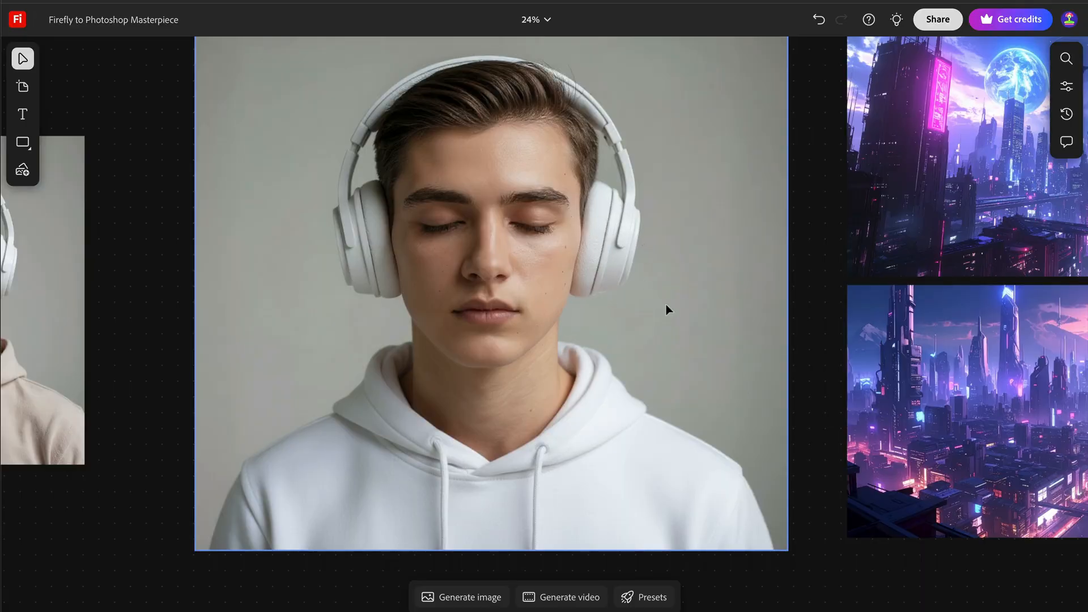
pyautogui.hscroll(3, 666, 309)
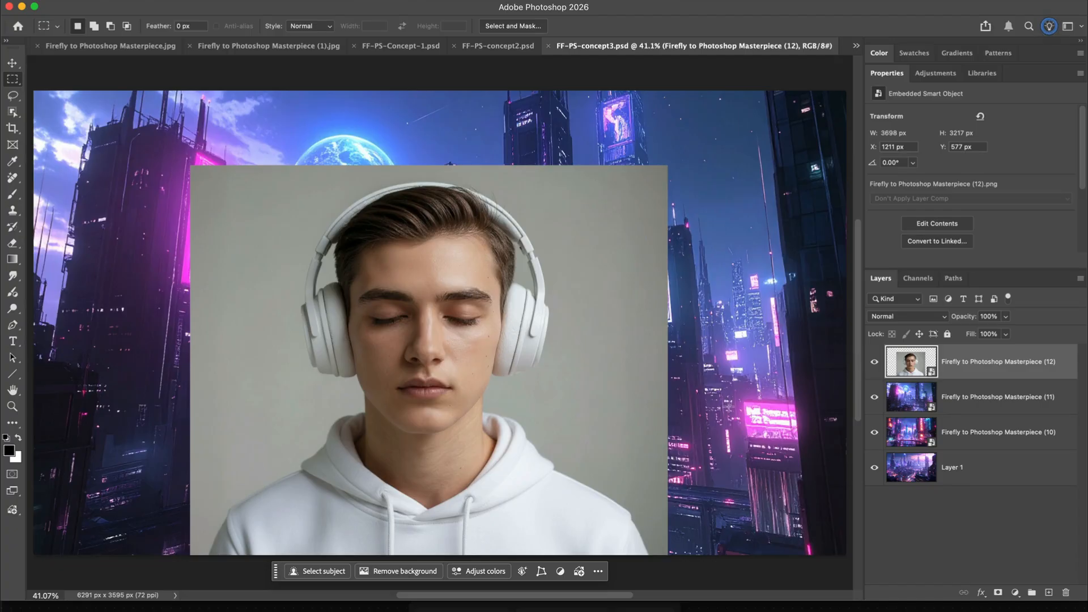
# Switch to Photoshop, remove the headphones portrait's background and select the original portrait layer beneath its harmonized version
pyautogui.click(413, 571)
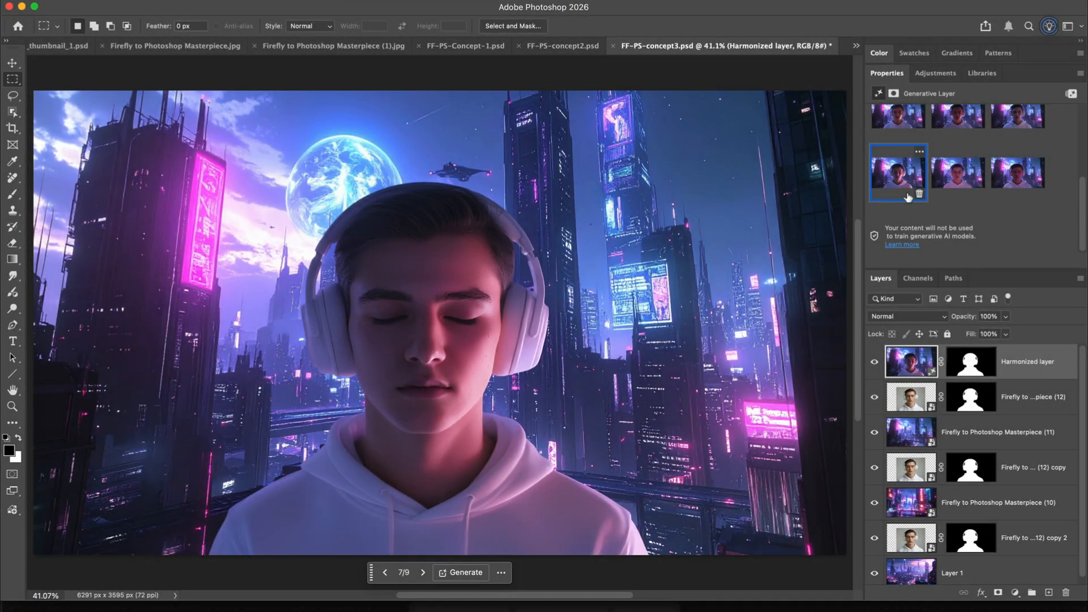
pyautogui.click(1008, 409)
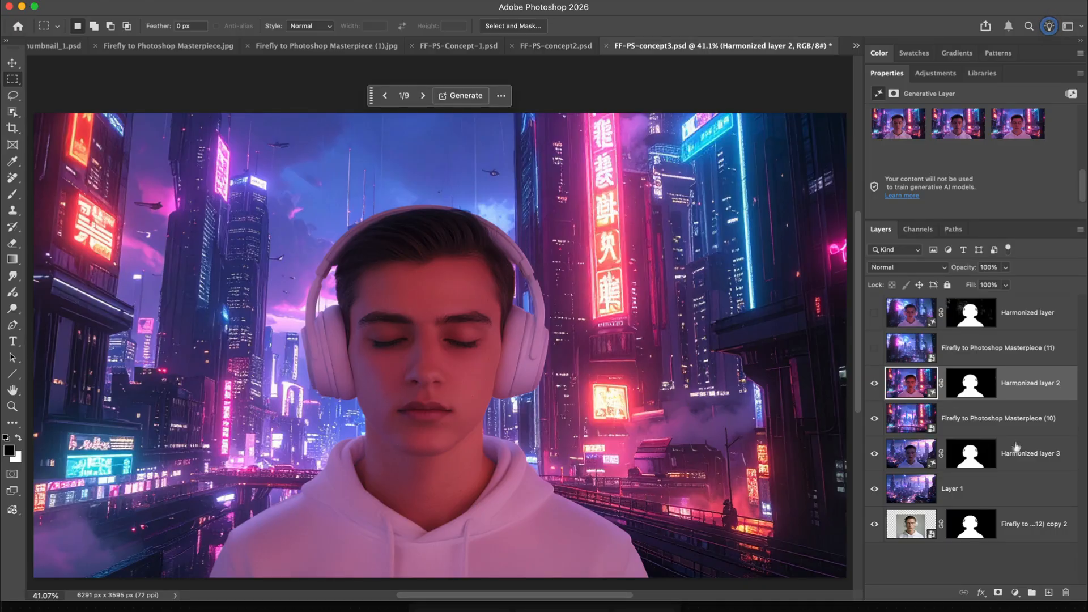
# Move the original portrait cutout, copy 2, directly above Harmonized layer 2 and keep it selected
pyautogui.moveTo(1013, 527); pyautogui.dragTo(1005, 371)
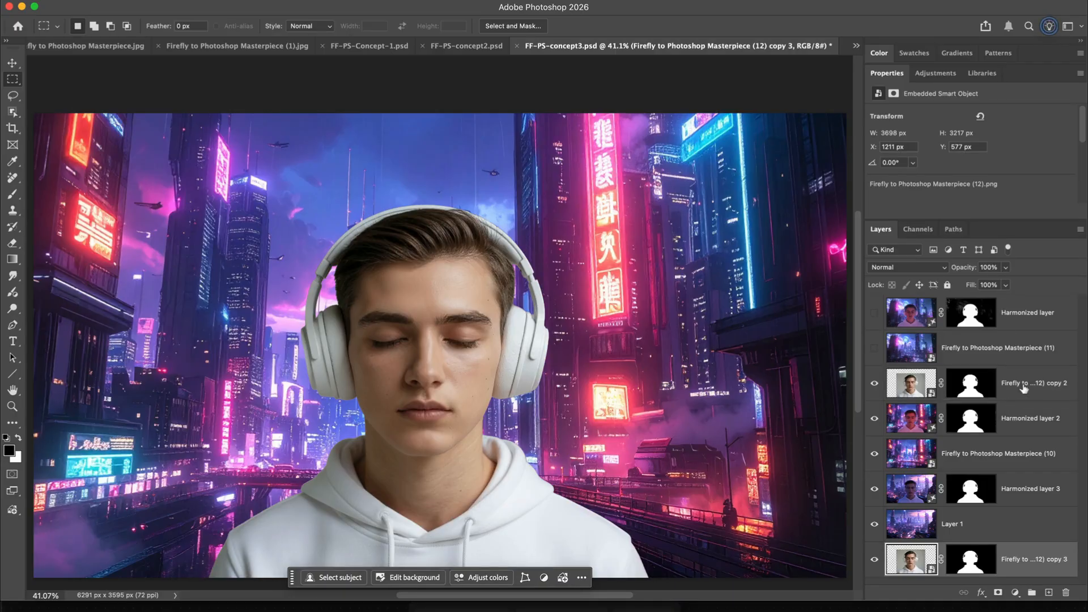
pyautogui.click(1024, 387)
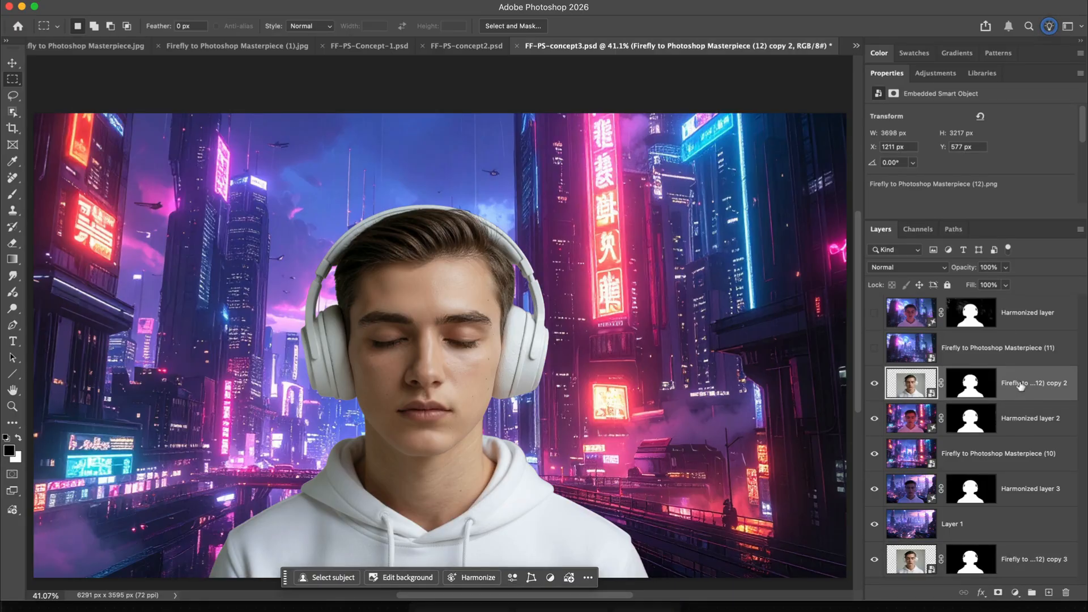
# Blend the original portrait cutout in Soft Light over the harmonized one, compare it on and off, and set its opacity to 35%
pyautogui.click(874, 384)
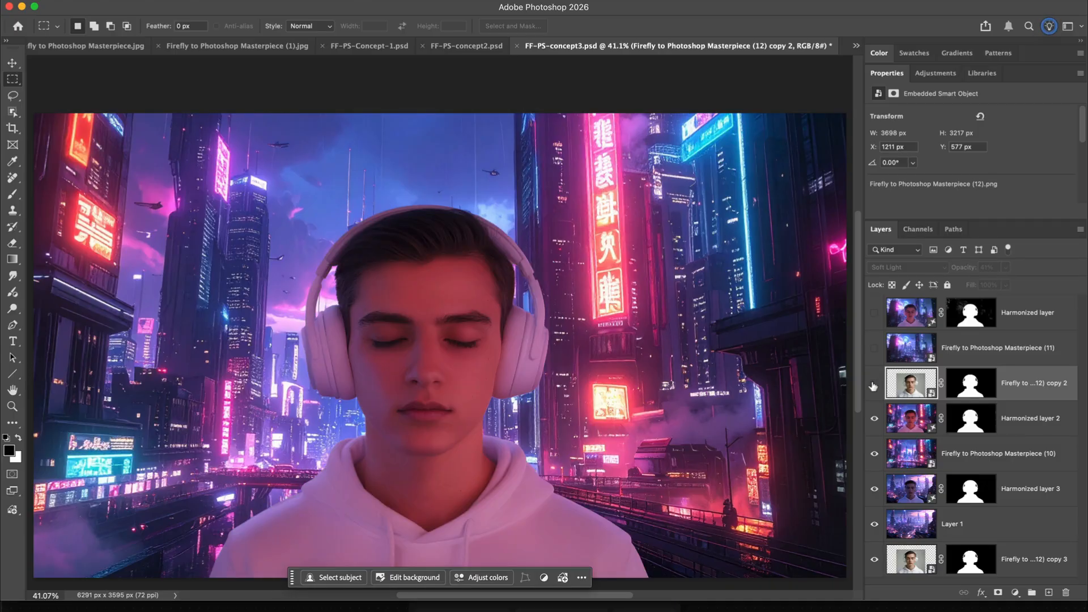
pyautogui.click(874, 383)
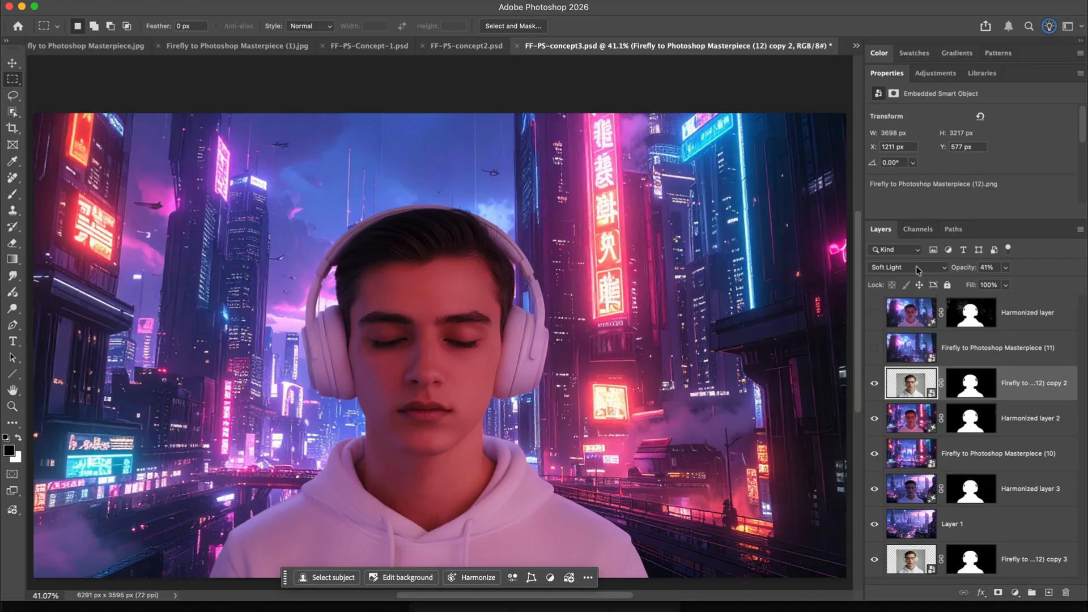
pyautogui.click(873, 384)
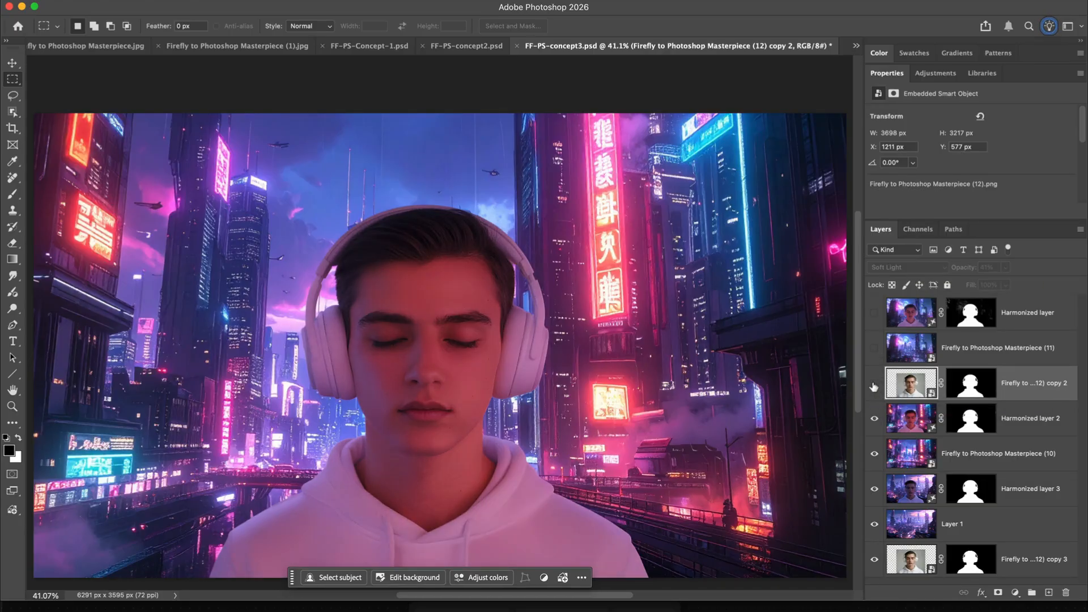
pyautogui.click(874, 384)
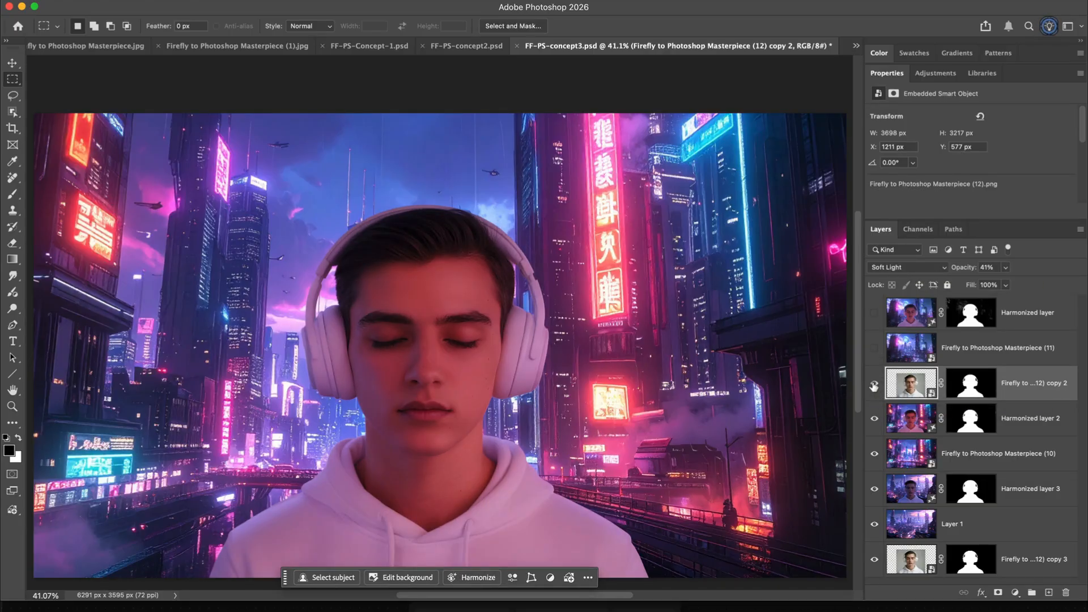
pyautogui.click(874, 385)
pyautogui.click(873, 386)
pyautogui.click(1005, 266)
pyautogui.moveTo(1006, 286); pyautogui.dragTo(1005, 286)
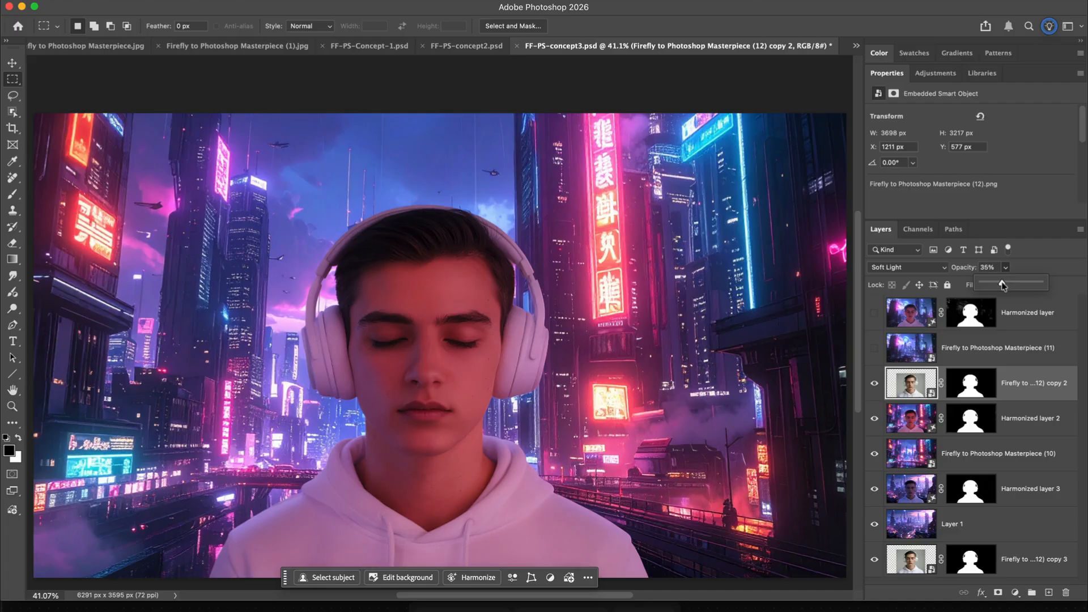